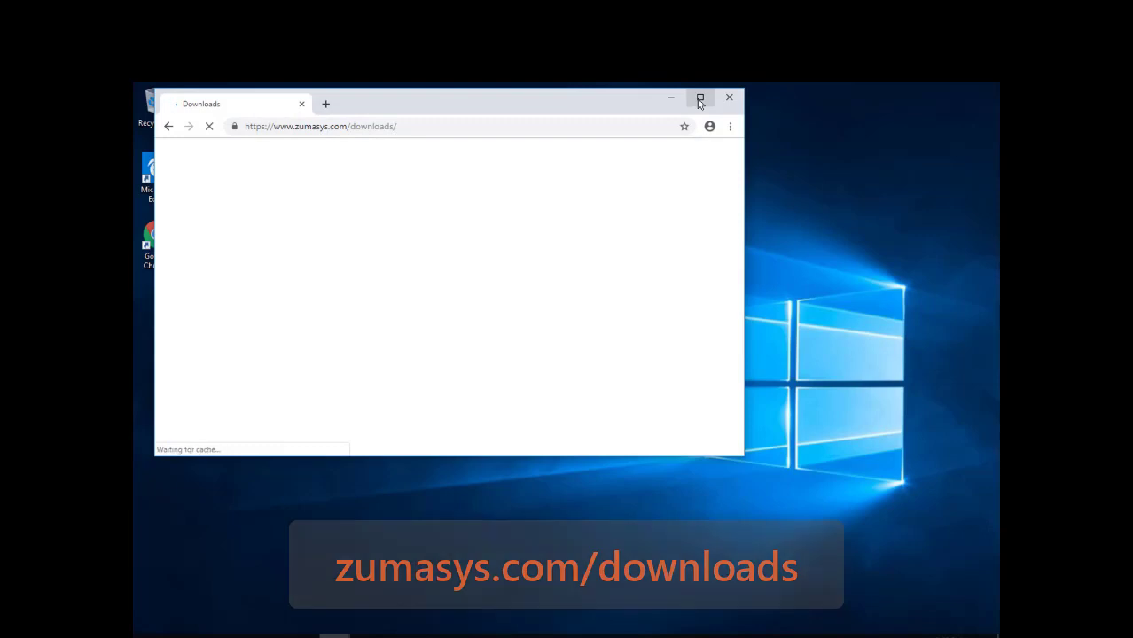
- Download the jBASE Server v5.7.1 Windows installer and open the jbase.com demo request form
click(700, 98)
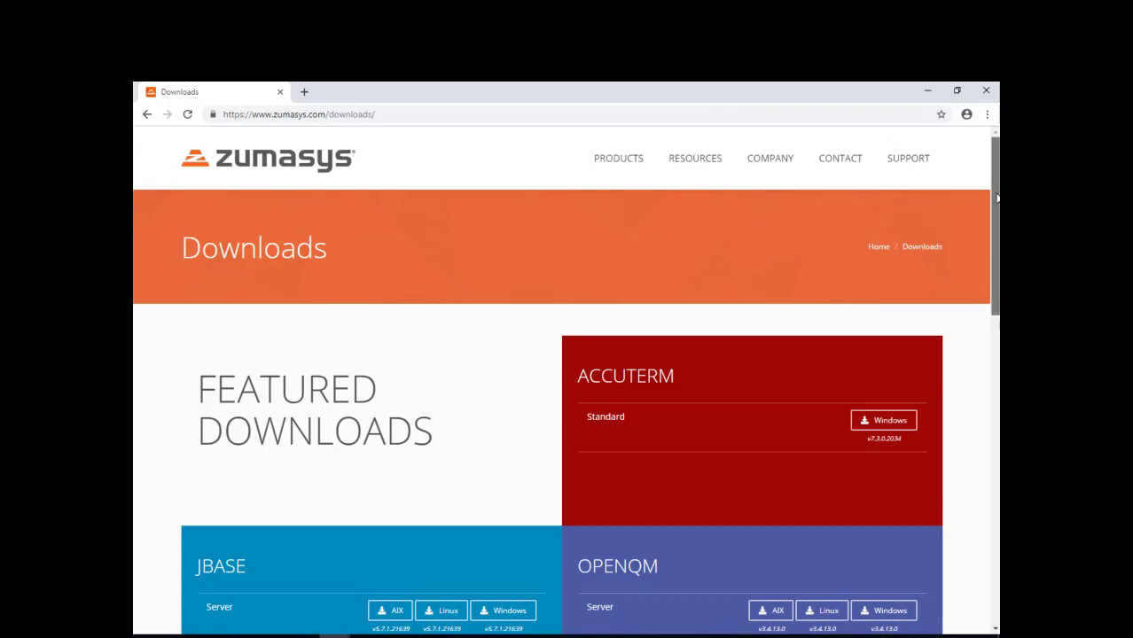
drag(996, 166, 996, 217)
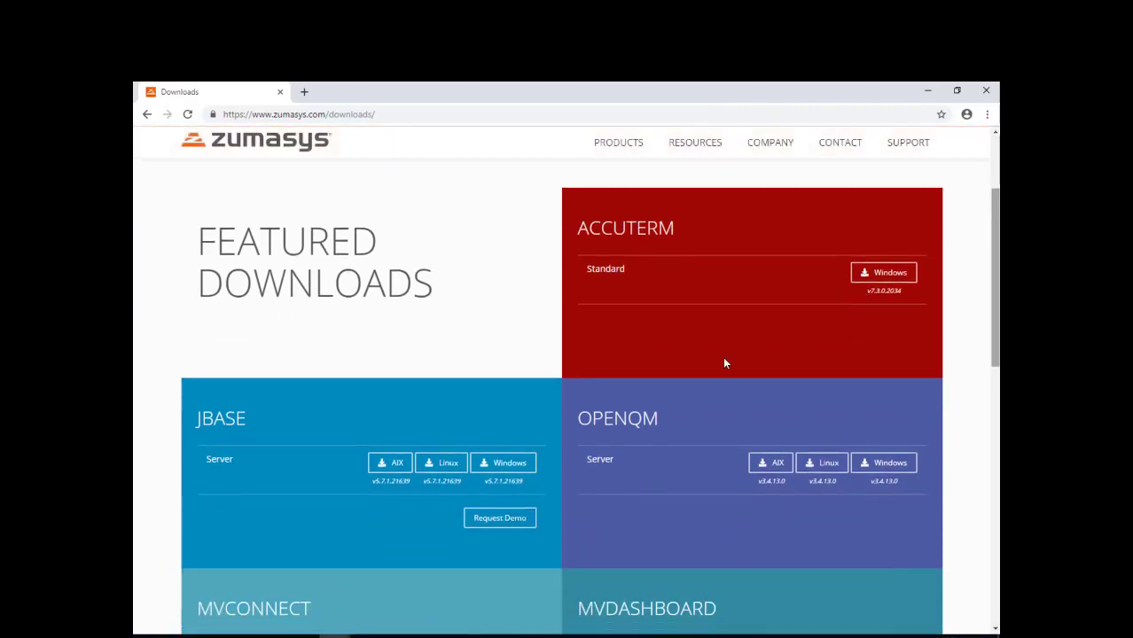
click(505, 464)
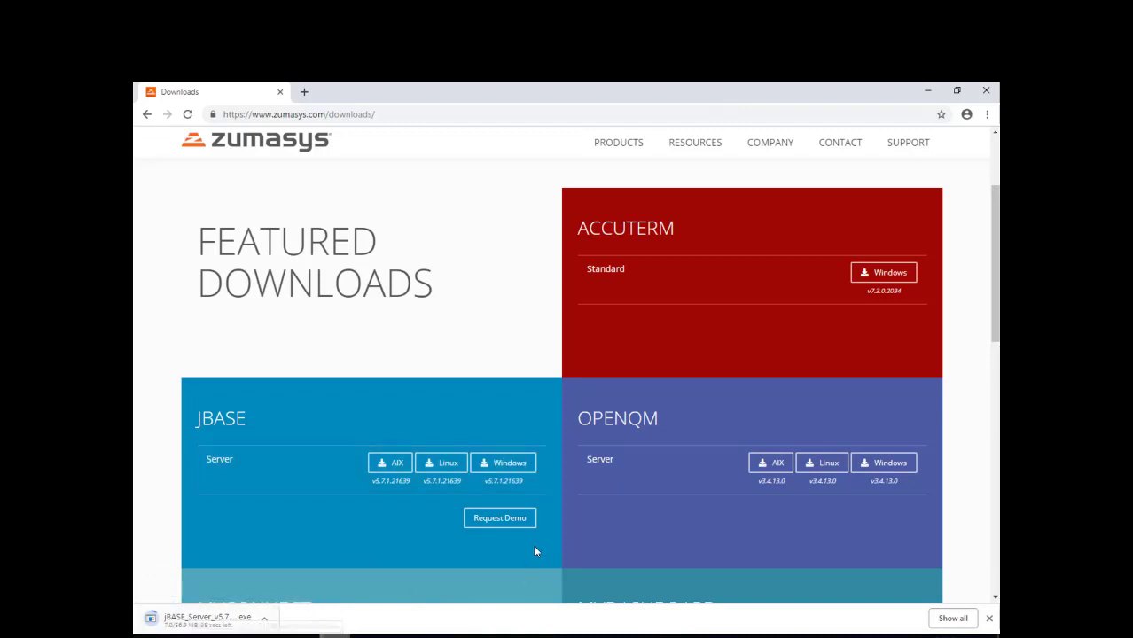
click(496, 523)
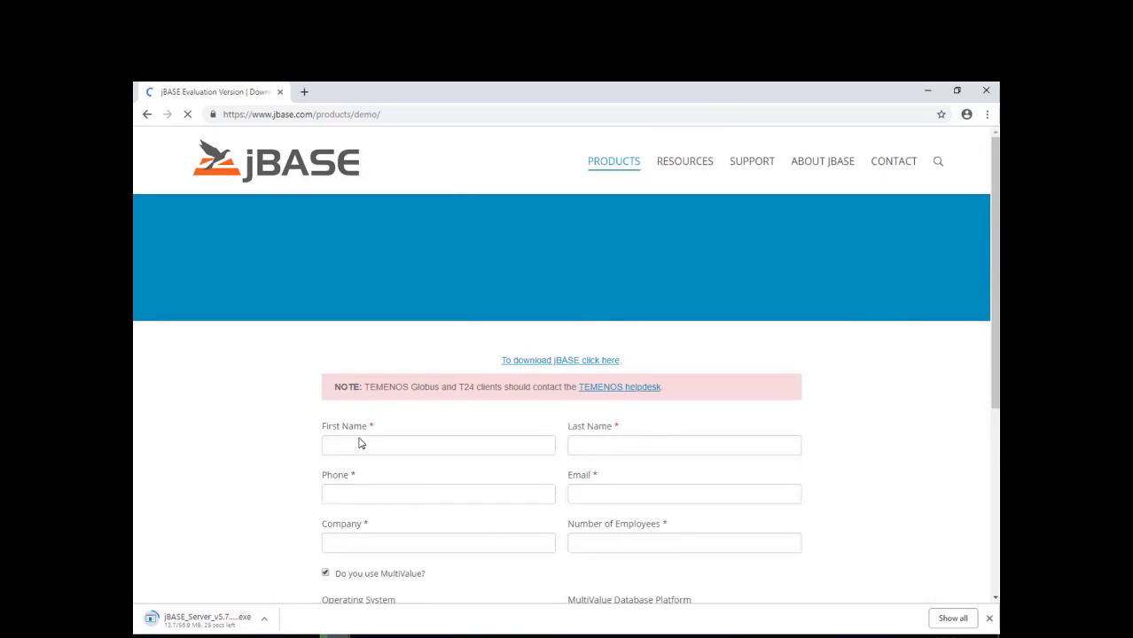
- Enter the requester's first and last name in the demo form, then run the downloaded jBASE 5.7 installer
click(360, 438)
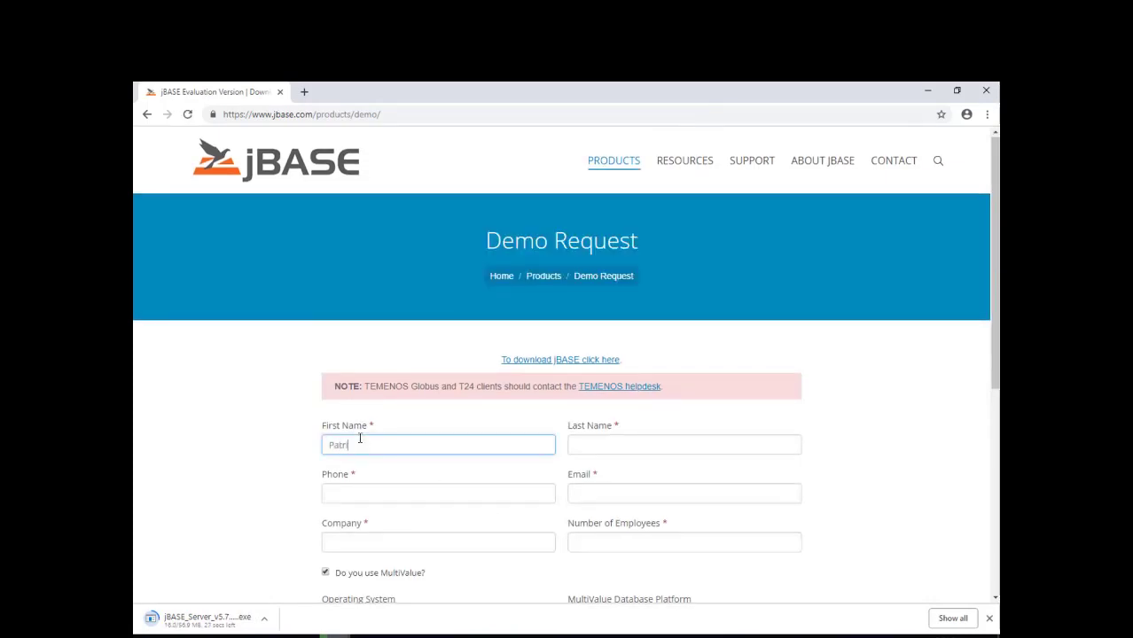
key(Tab)
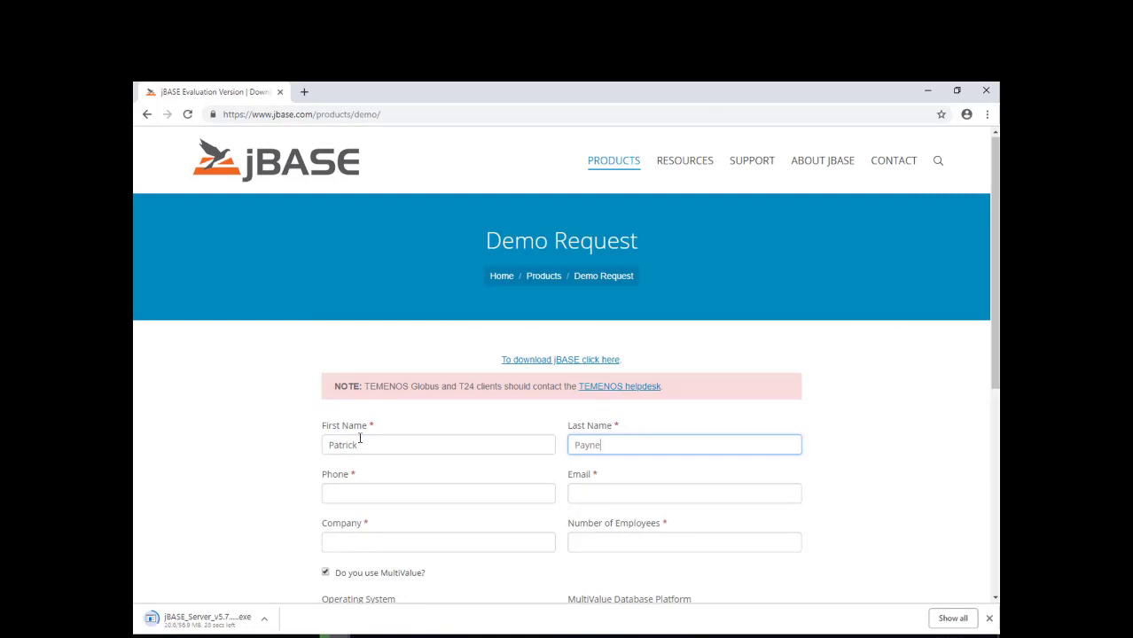
key(Tab)
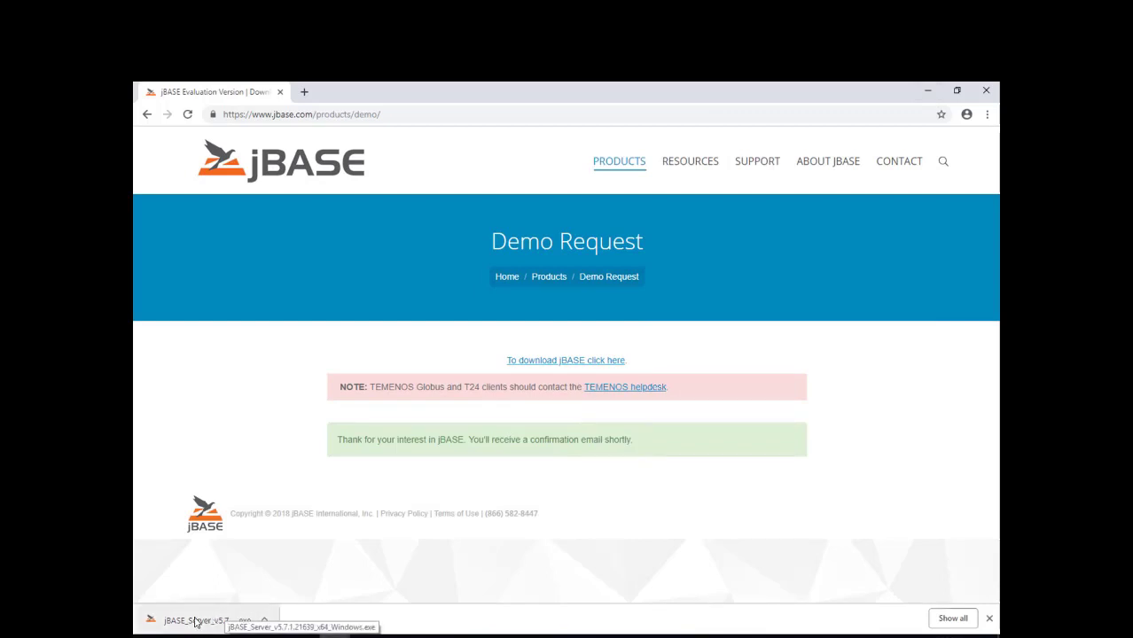
click(195, 620)
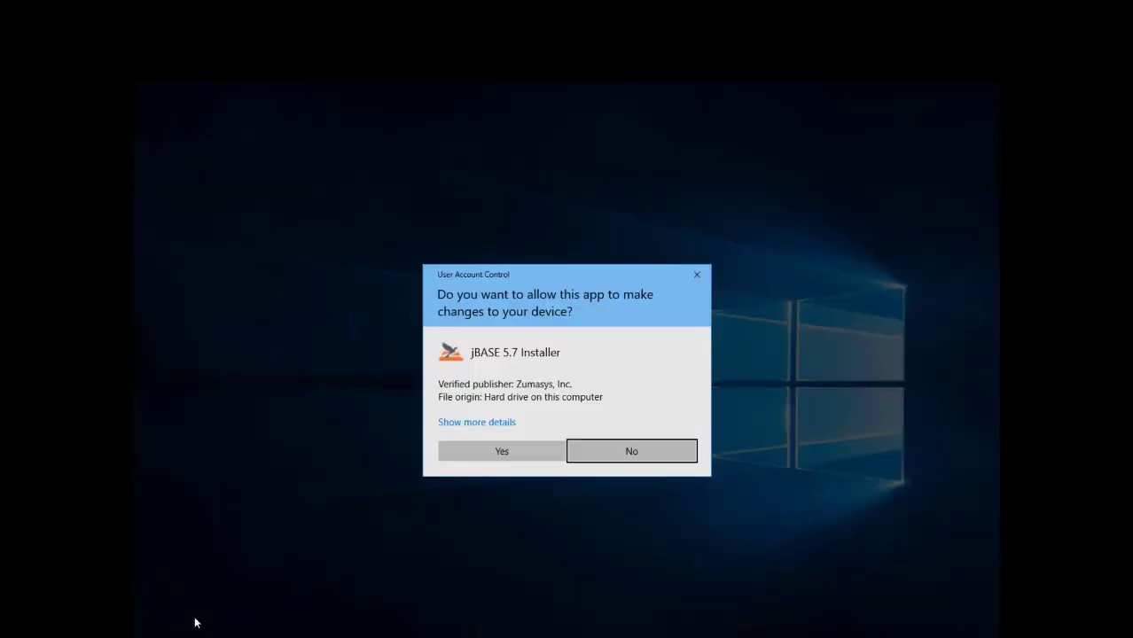
- Approve the installer's UAC prompt and start Install or Configure C Compiler past its information page
click(516, 456)
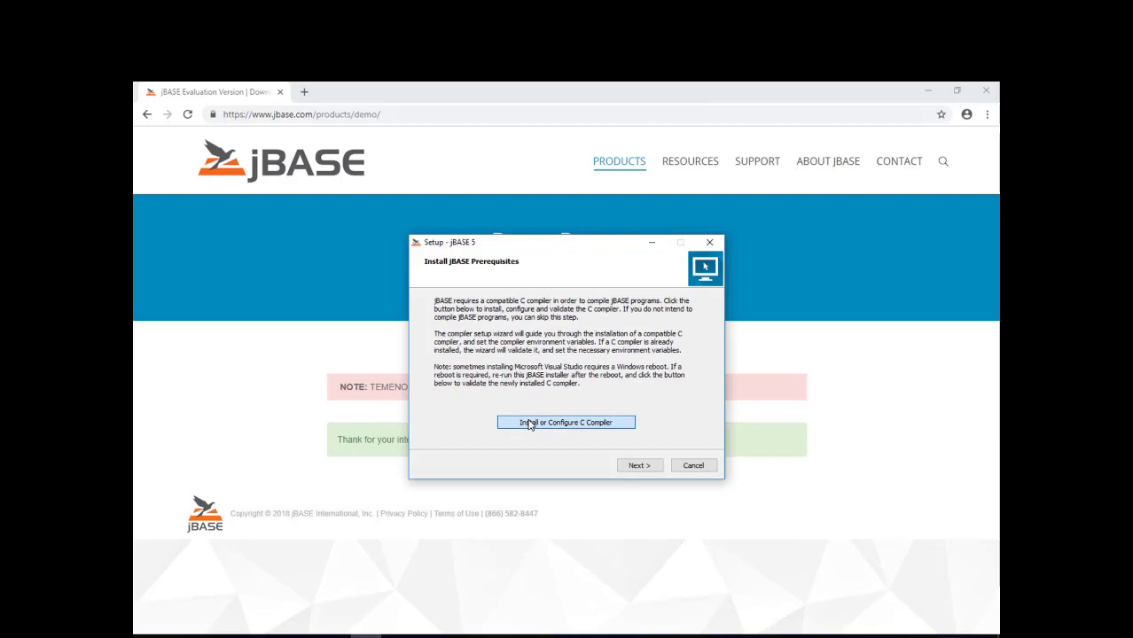
click(529, 425)
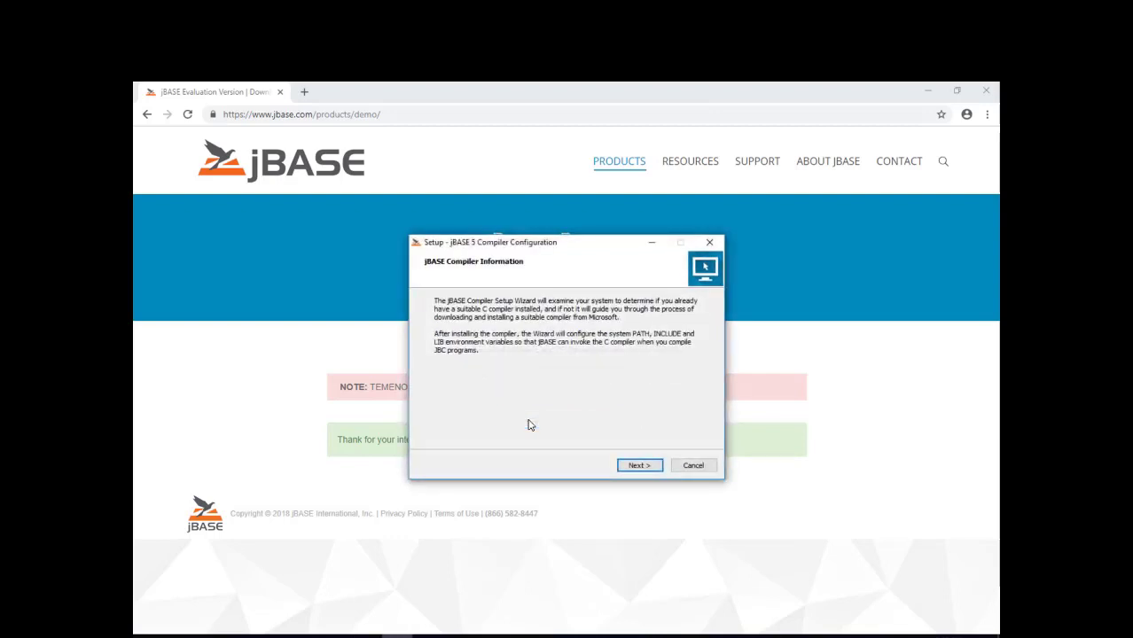
click(648, 465)
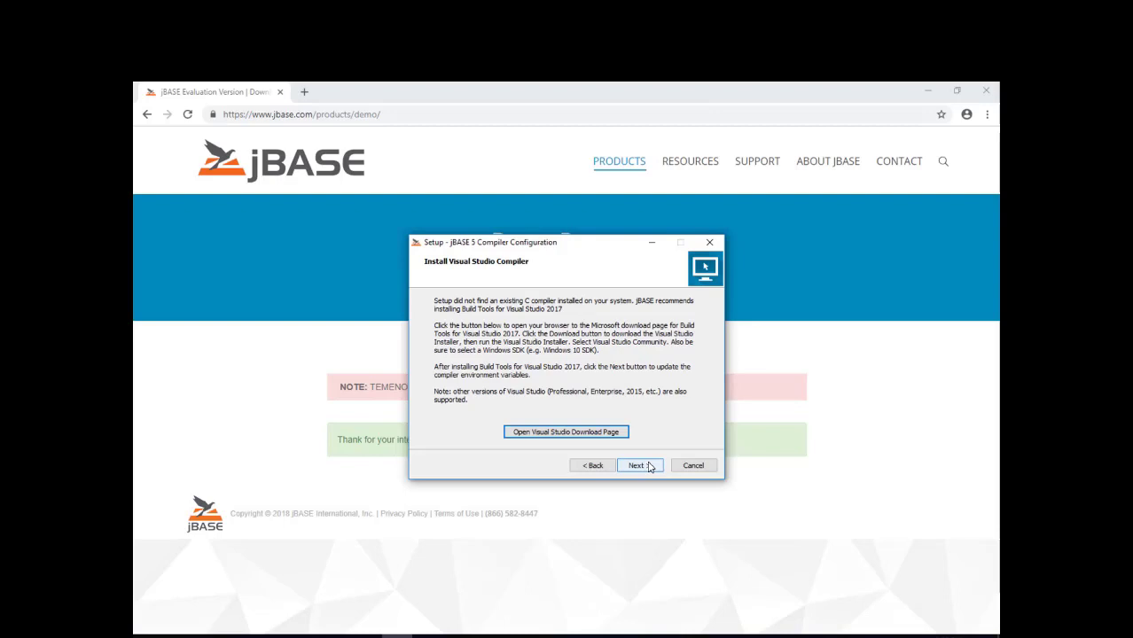
- Open the Visual Studio download page in Google Chrome and download Build Tools for Visual Studio 2017
click(574, 433)
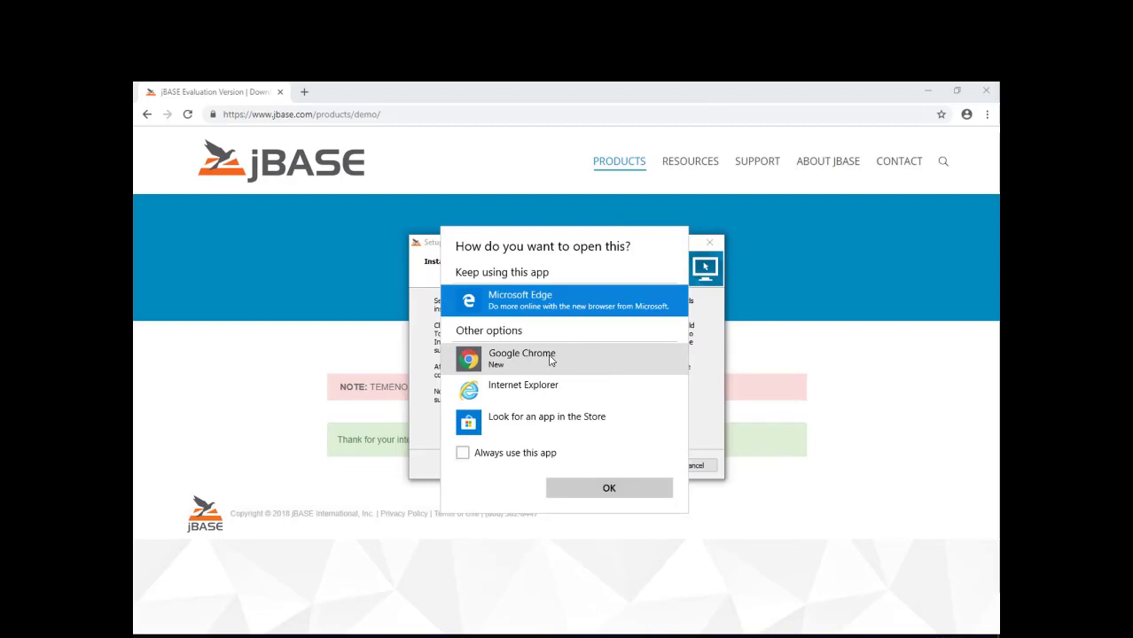
click(550, 359)
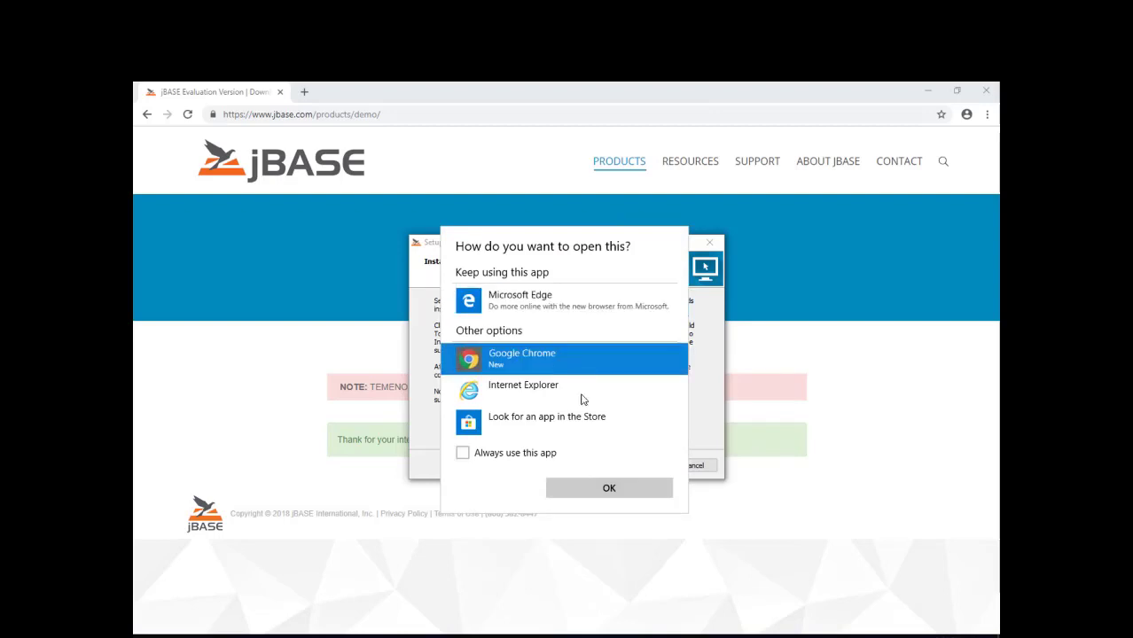
click(603, 487)
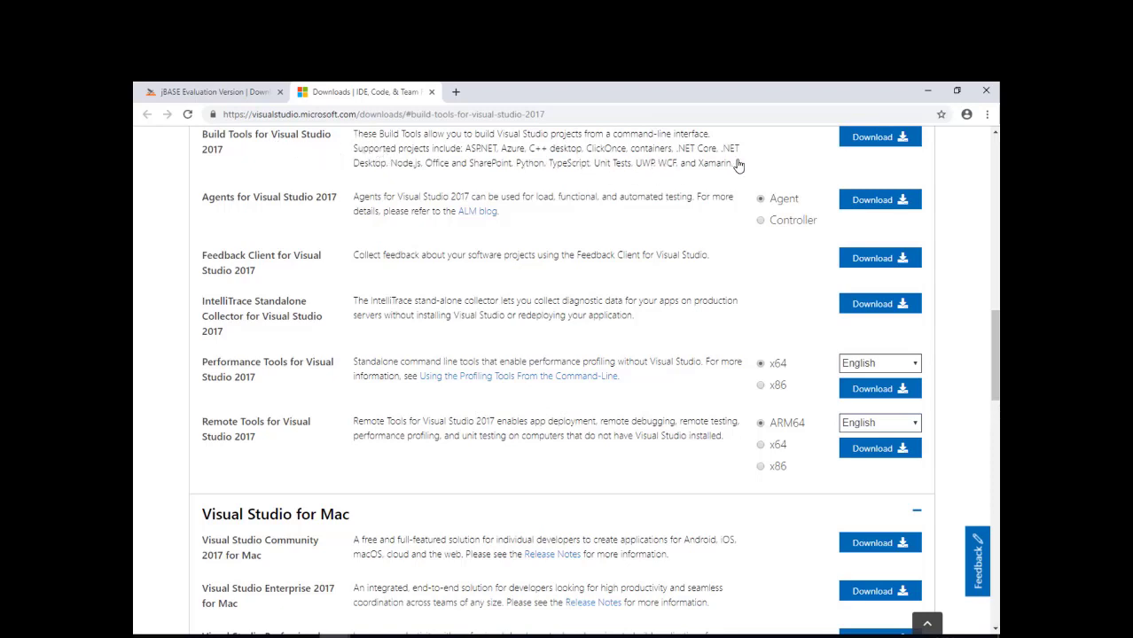
click(873, 139)
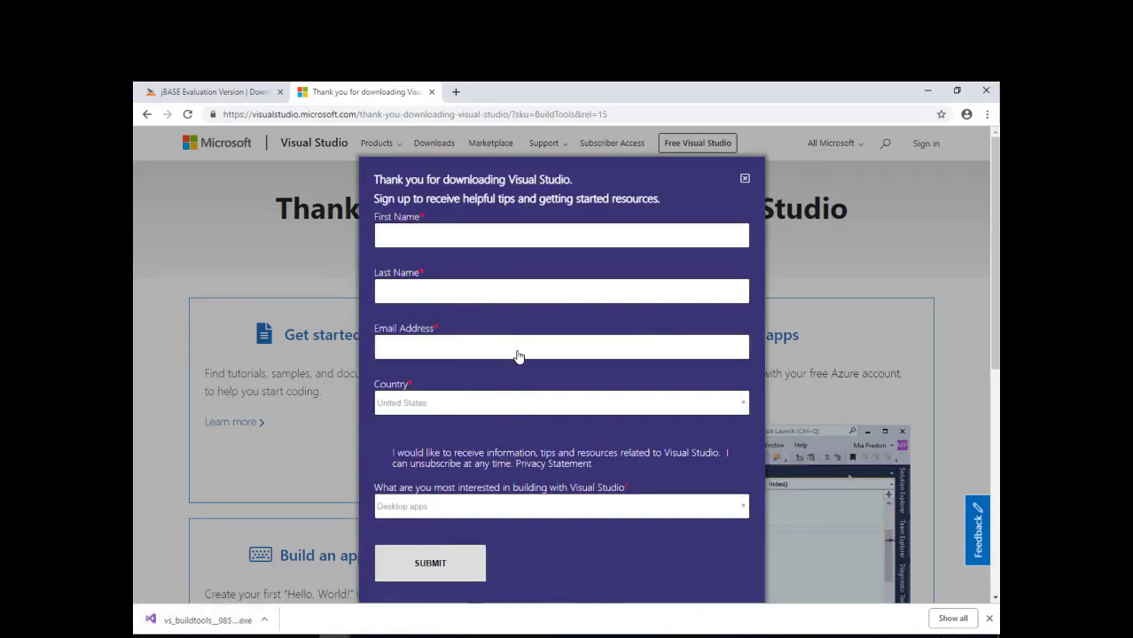
- Run vs_buildtools.exe, allow it through UAC, and continue to the Build Tools 2017 workload list
click(229, 620)
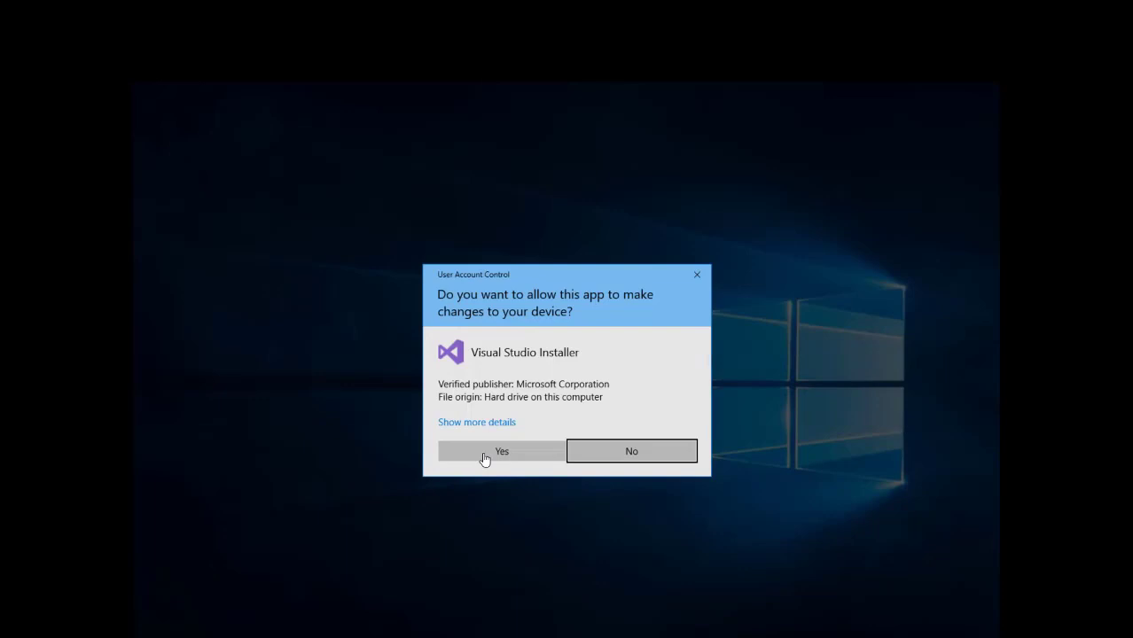
click(485, 456)
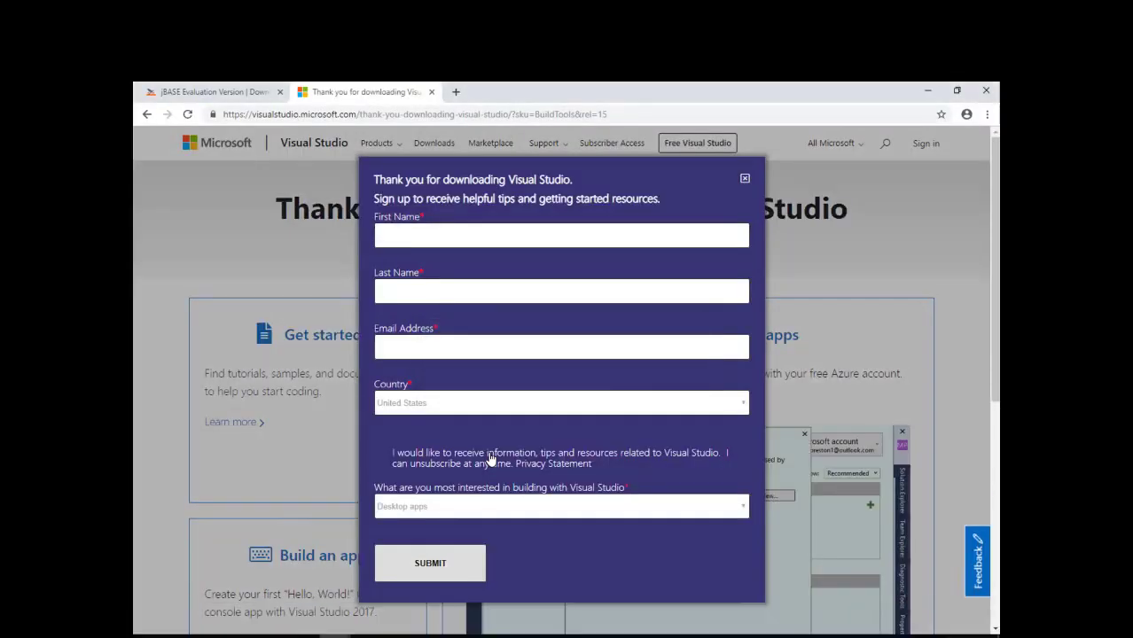
click(675, 432)
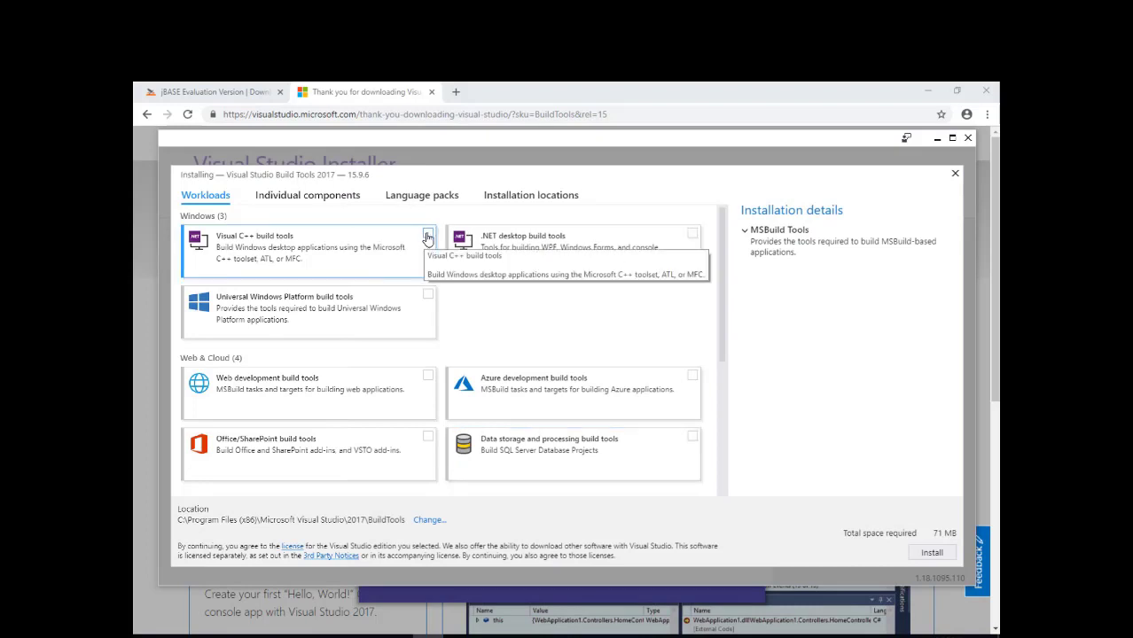
- Select the Visual C++ build tools workload (4.58 GB total) and start the installation
click(427, 235)
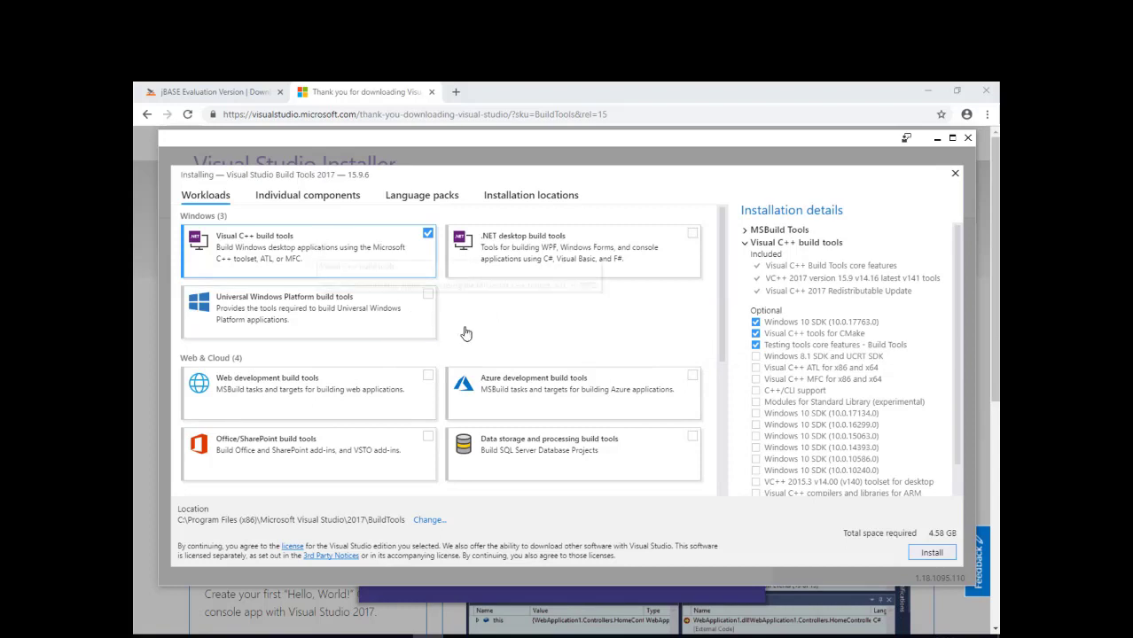
click(930, 552)
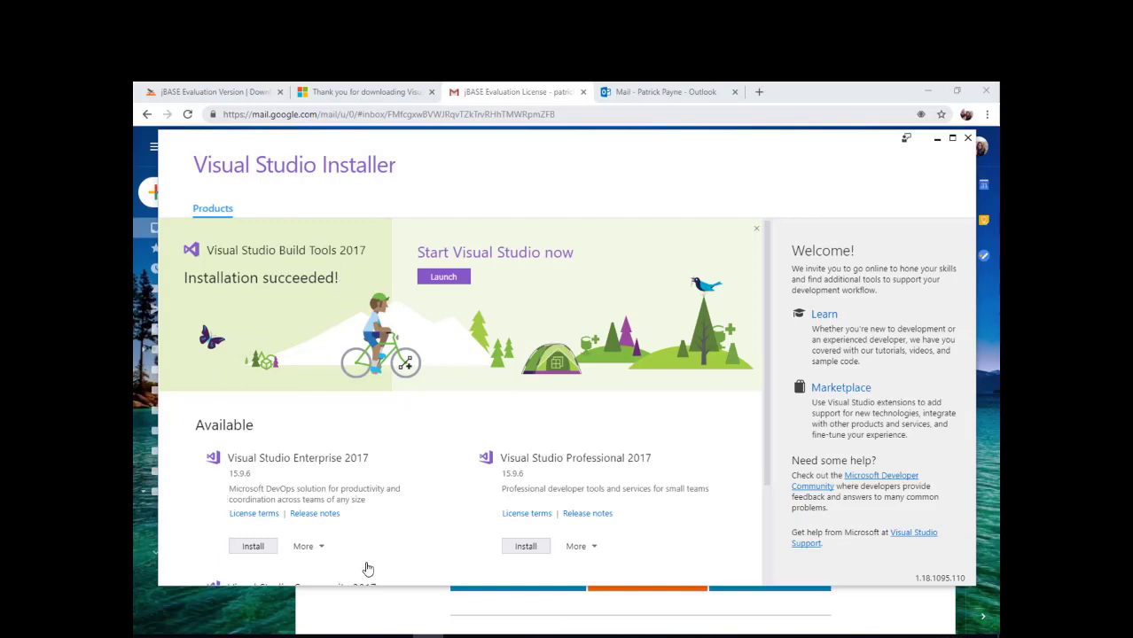
- Detect the newly installed compiler in the jBASE wizard and write PATH, INCLUDE and LIB variables
click(427, 636)
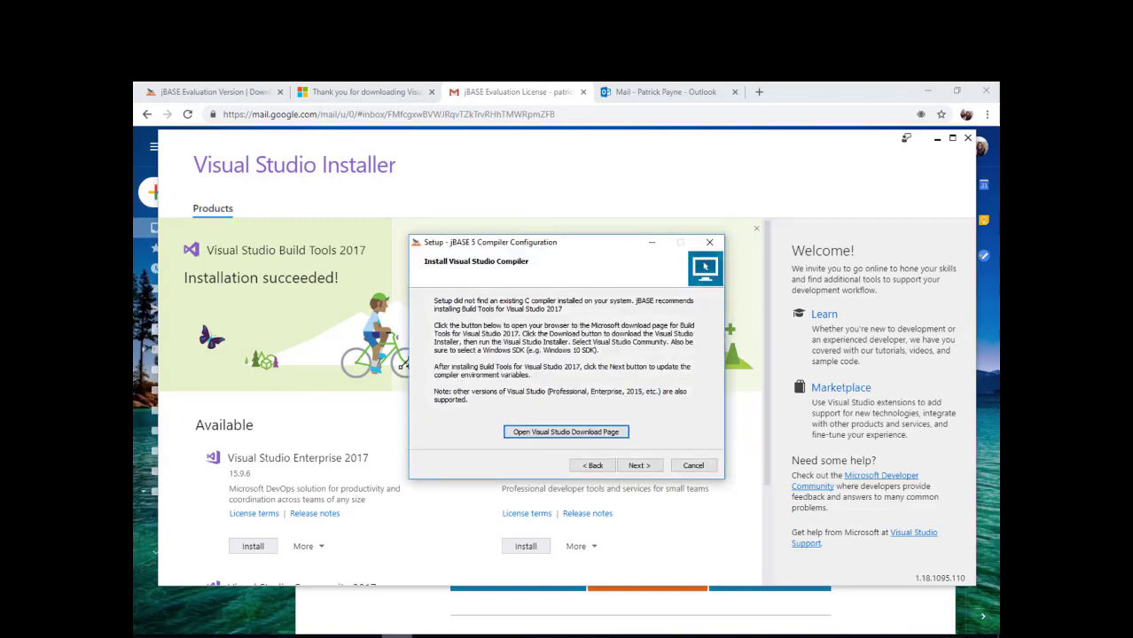
click(639, 468)
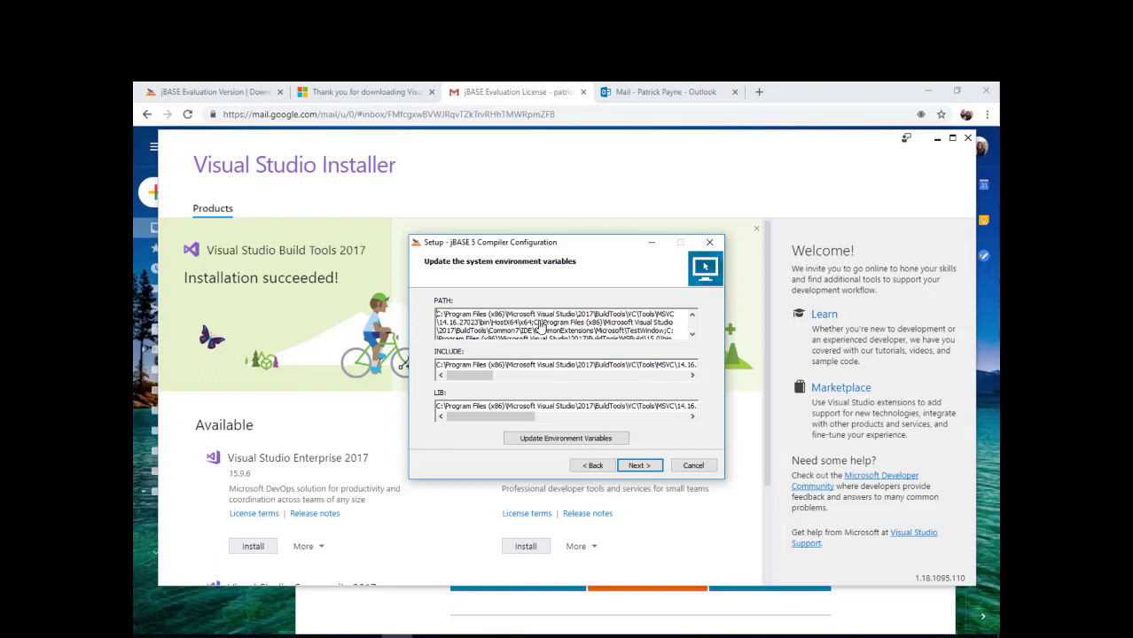
click(574, 439)
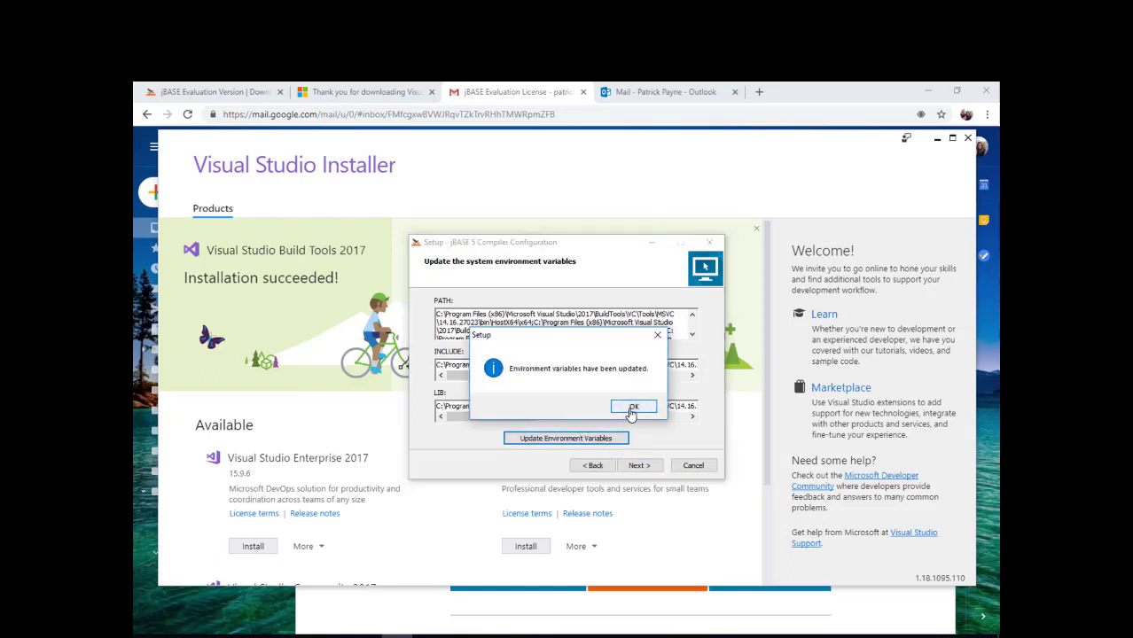
click(631, 409)
click(639, 465)
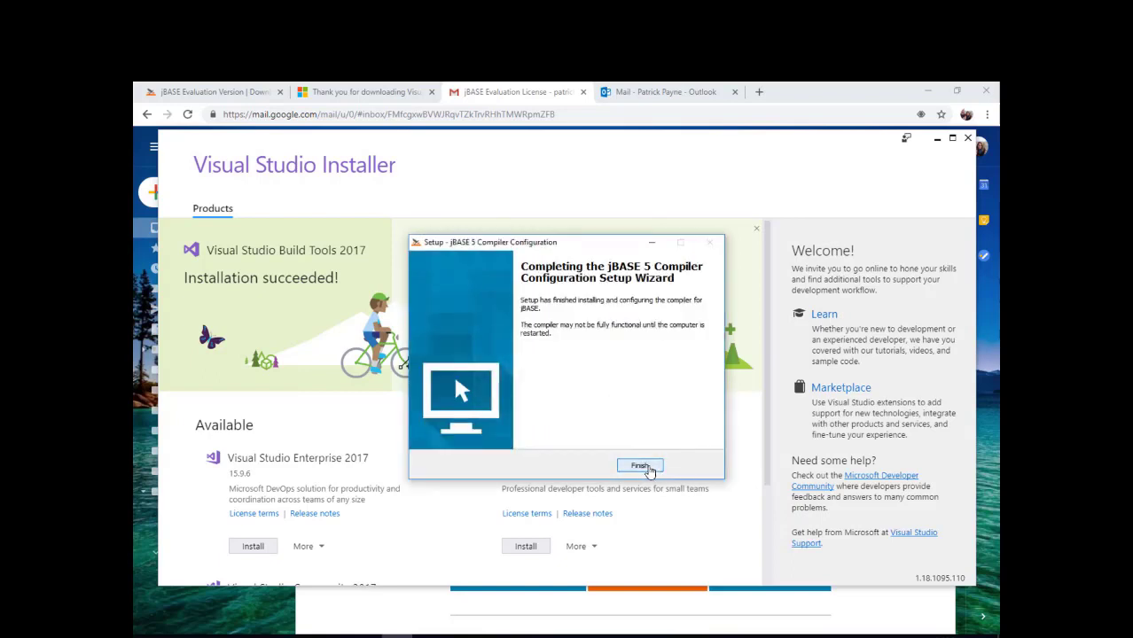
- Finish compiler setup, keep the company outside the European Union, and accept the license agreement
click(641, 467)
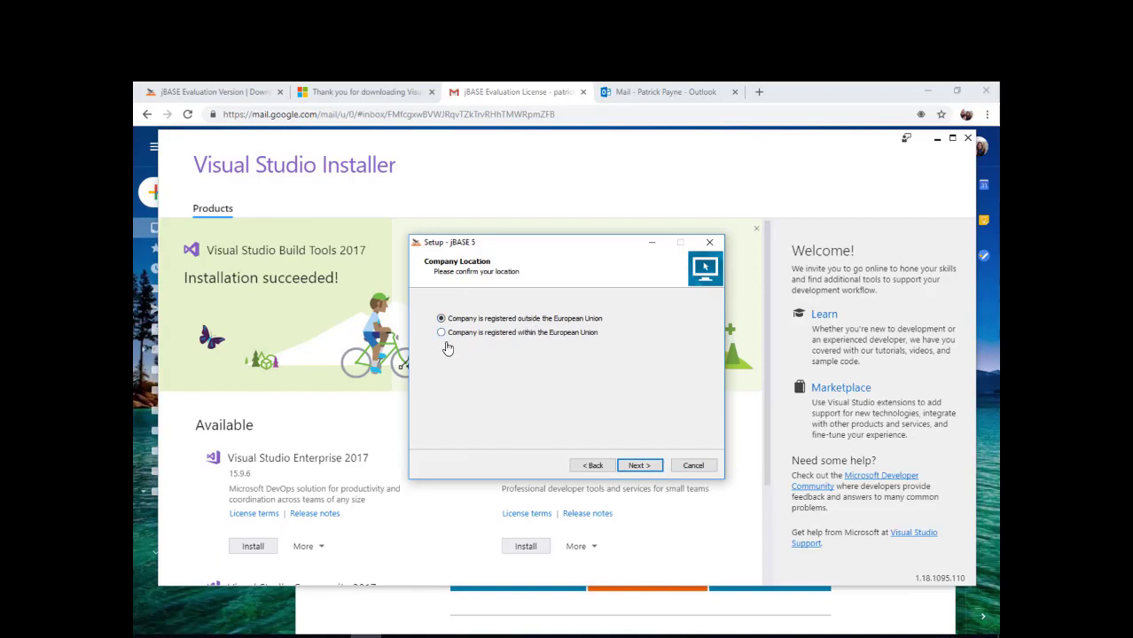
click(638, 466)
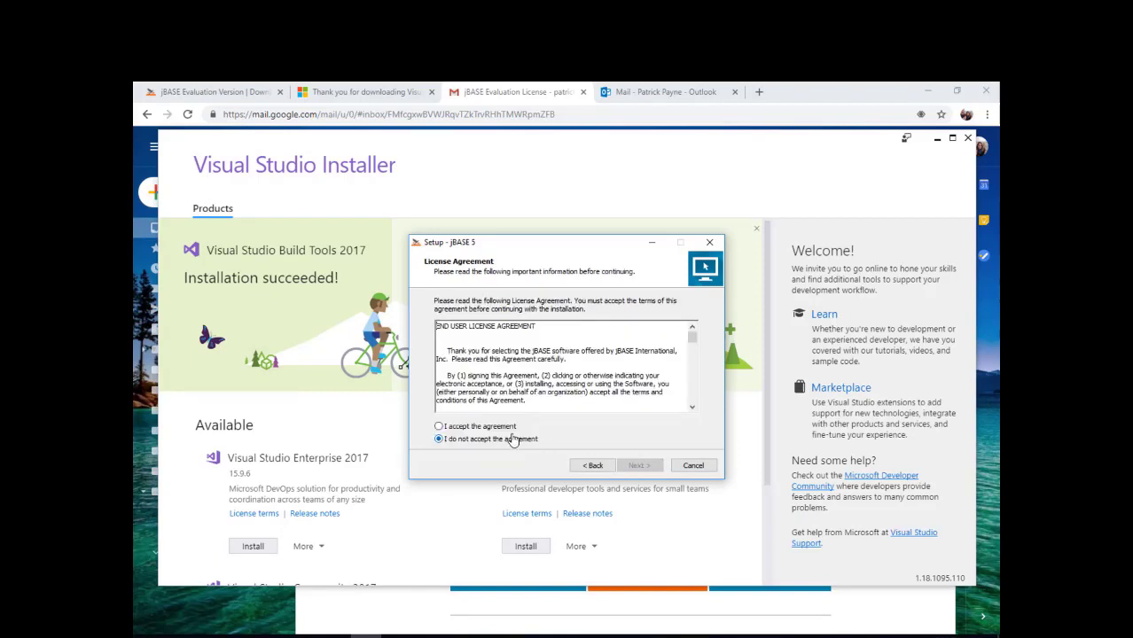
click(460, 427)
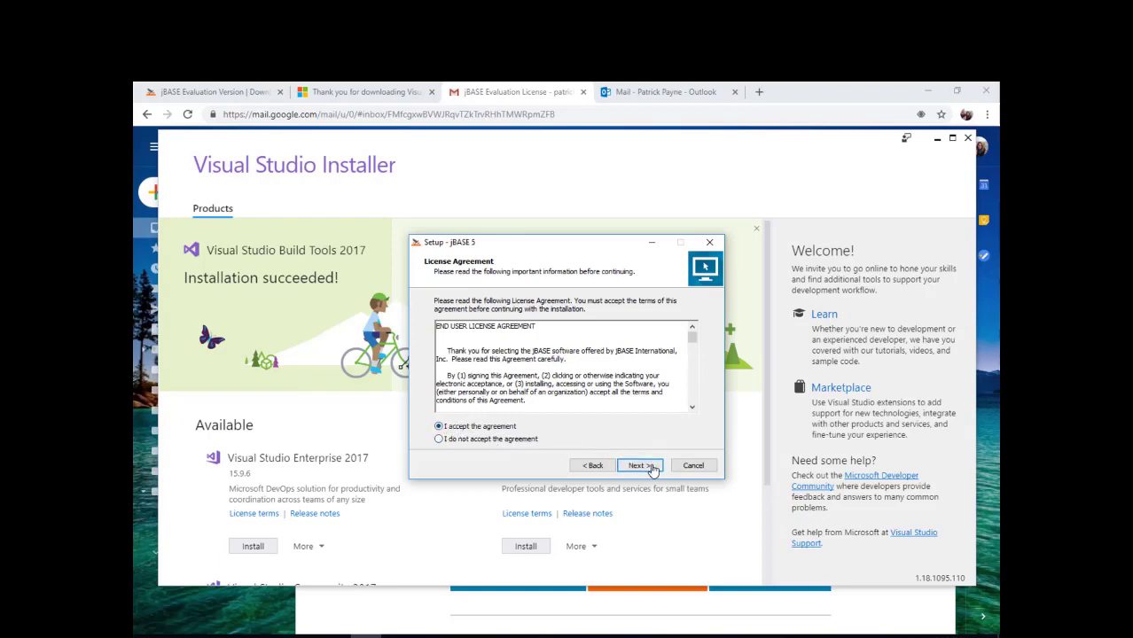
- Choose Express installation into C:\jBASE\5.7.1 and advance to the administrator user name page
click(651, 467)
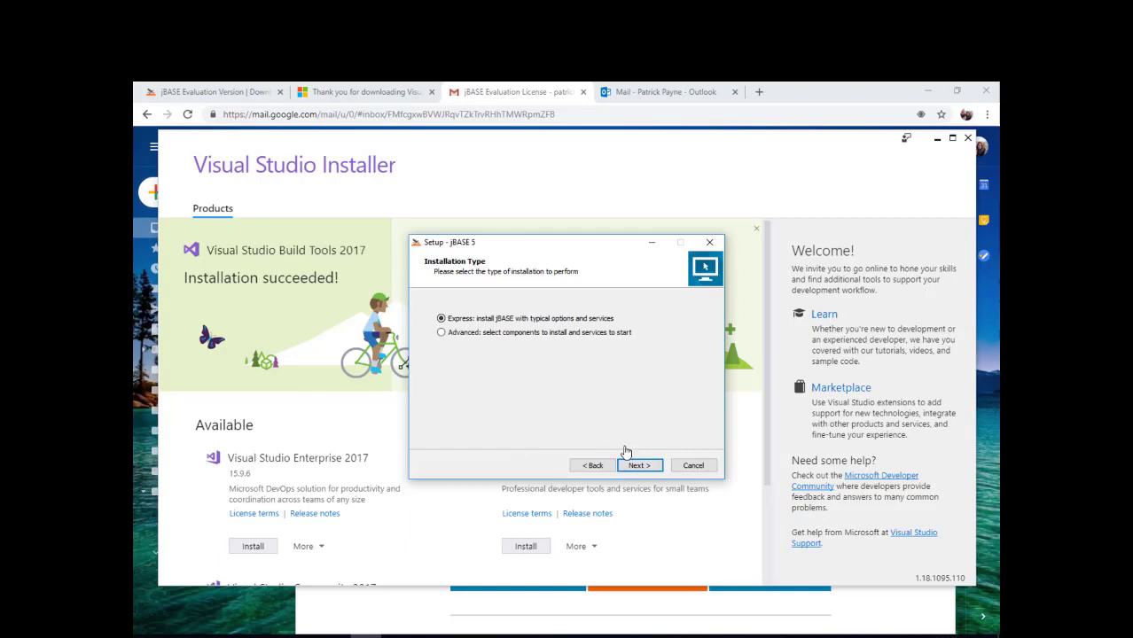
click(639, 465)
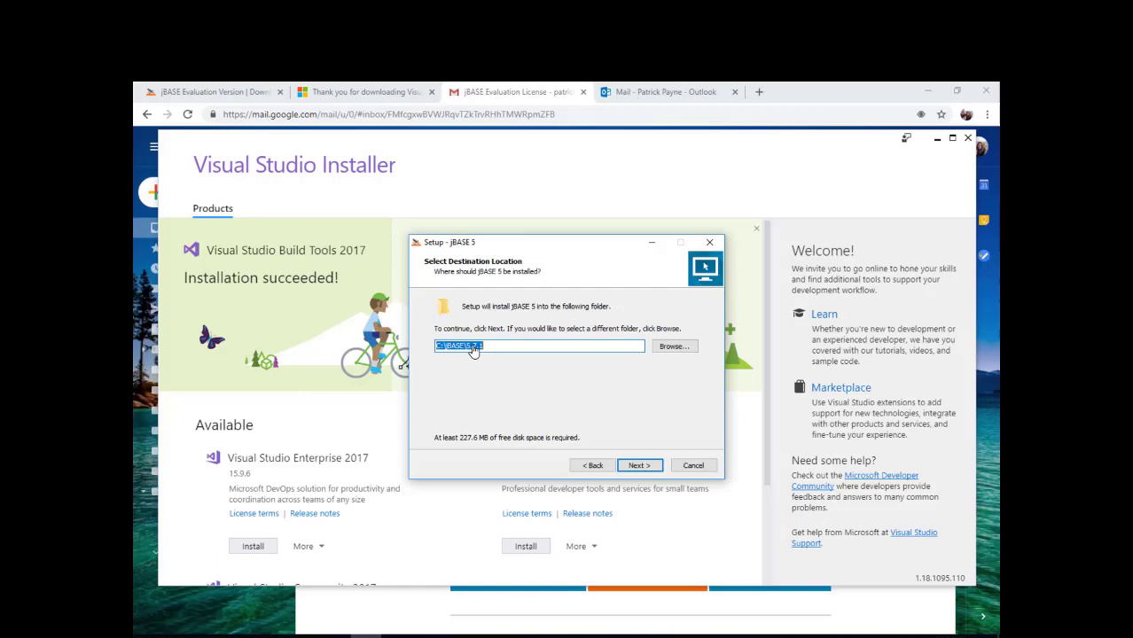
click(634, 467)
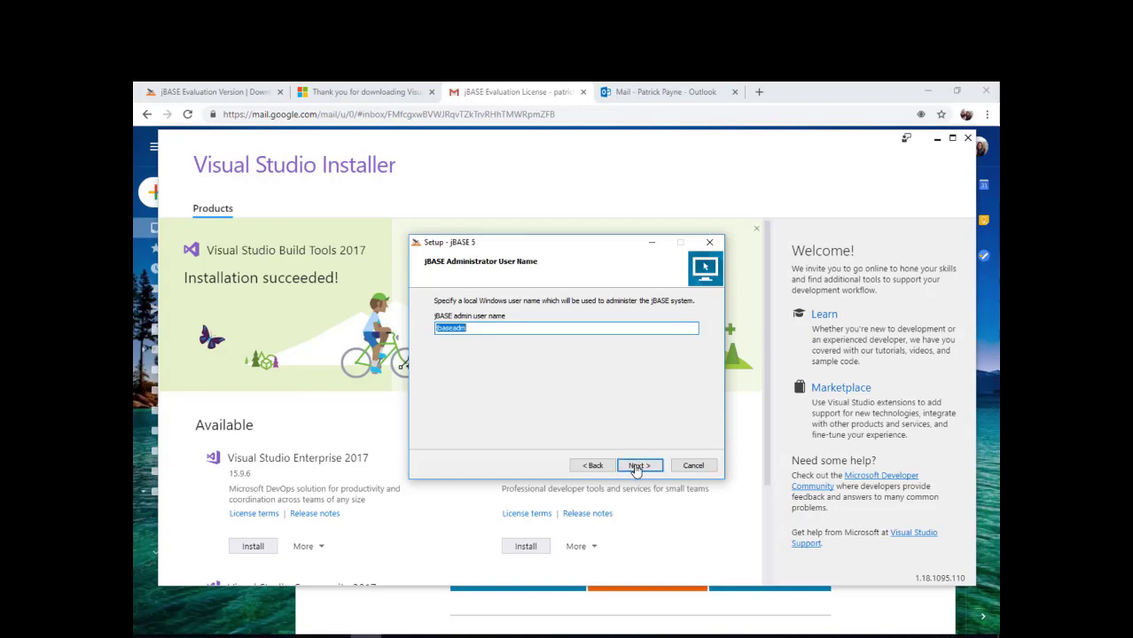
- Keep jbaseadm as administrator, enter and verify its password, and continue to License Keys
click(634, 467)
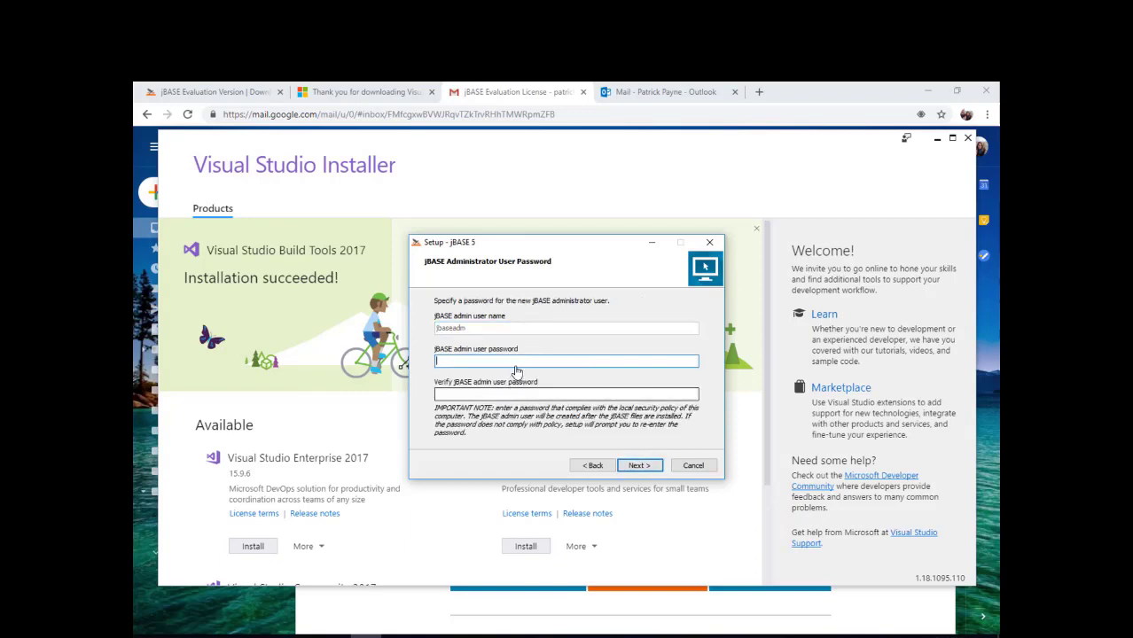
text(********)
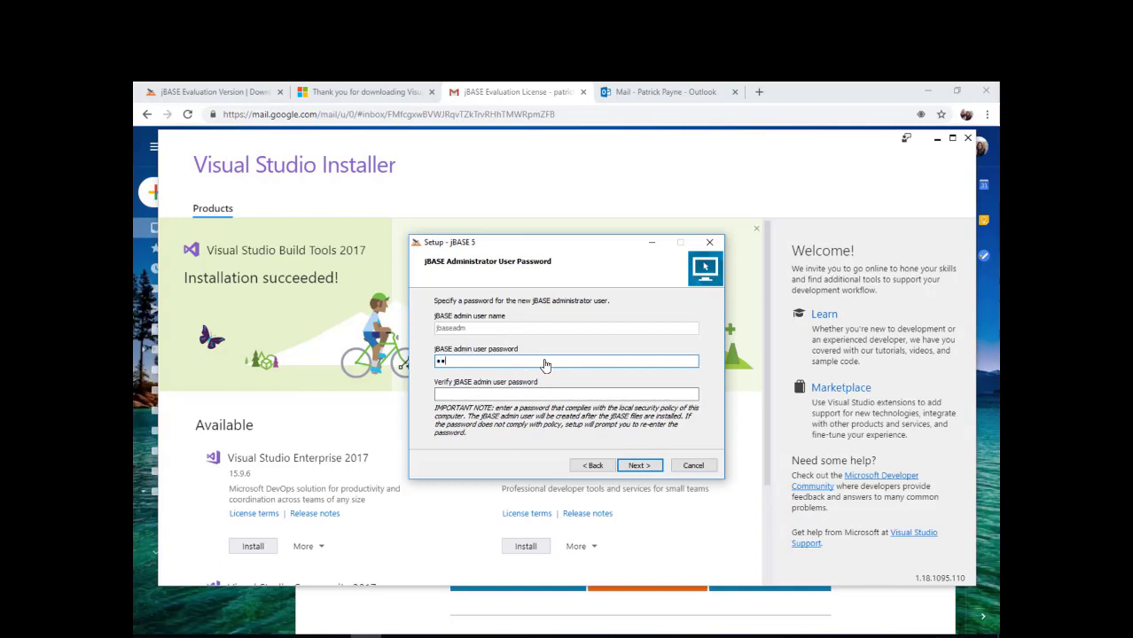
key(Tab)
text(********)
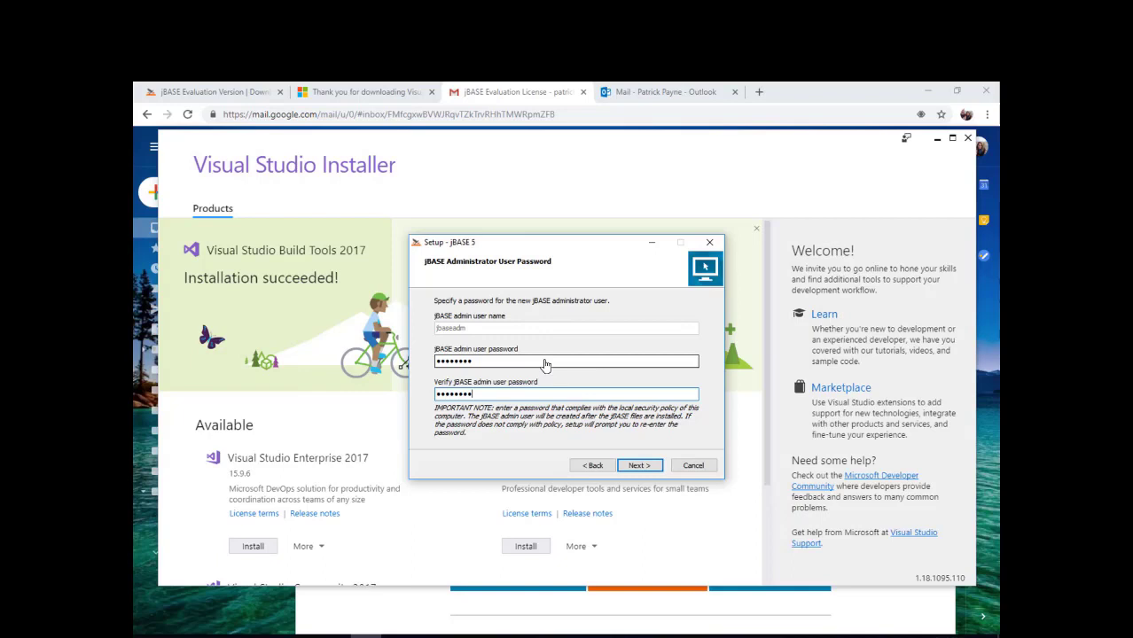
click(639, 466)
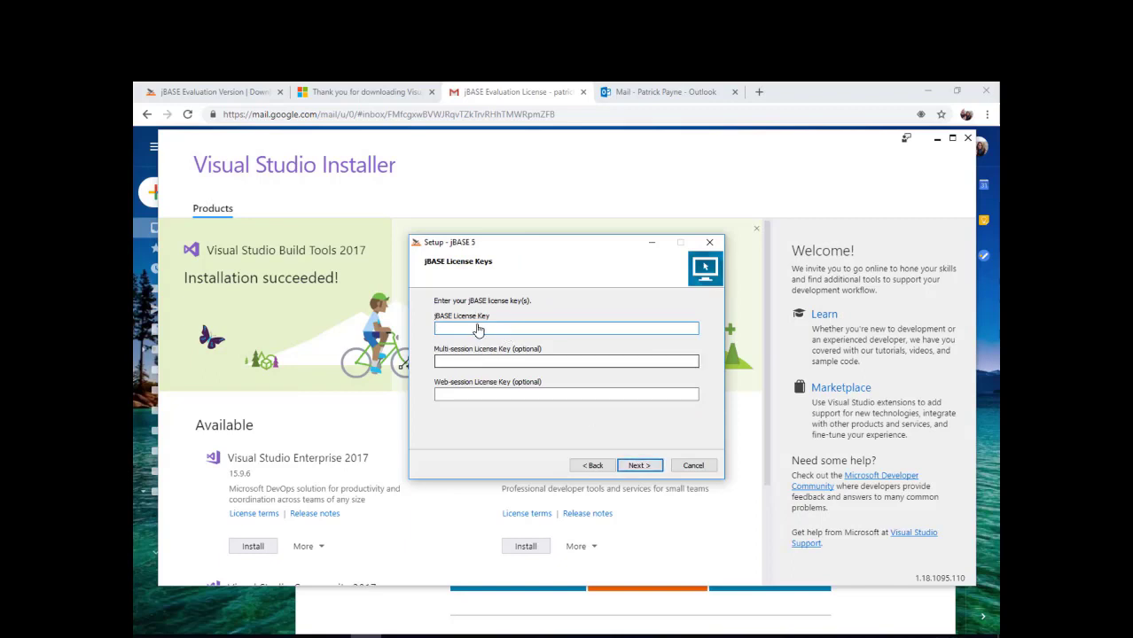
- Copy the evaluation license key from the jBASE welcome email into the License Key field and continue
click(520, 104)
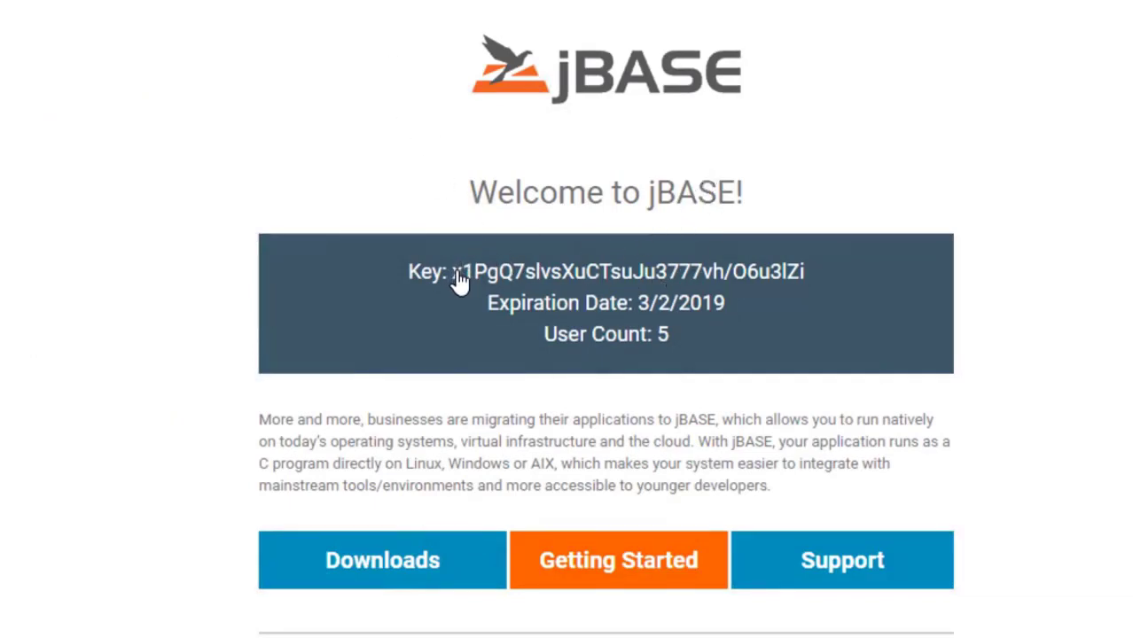
drag(456, 277, 806, 286)
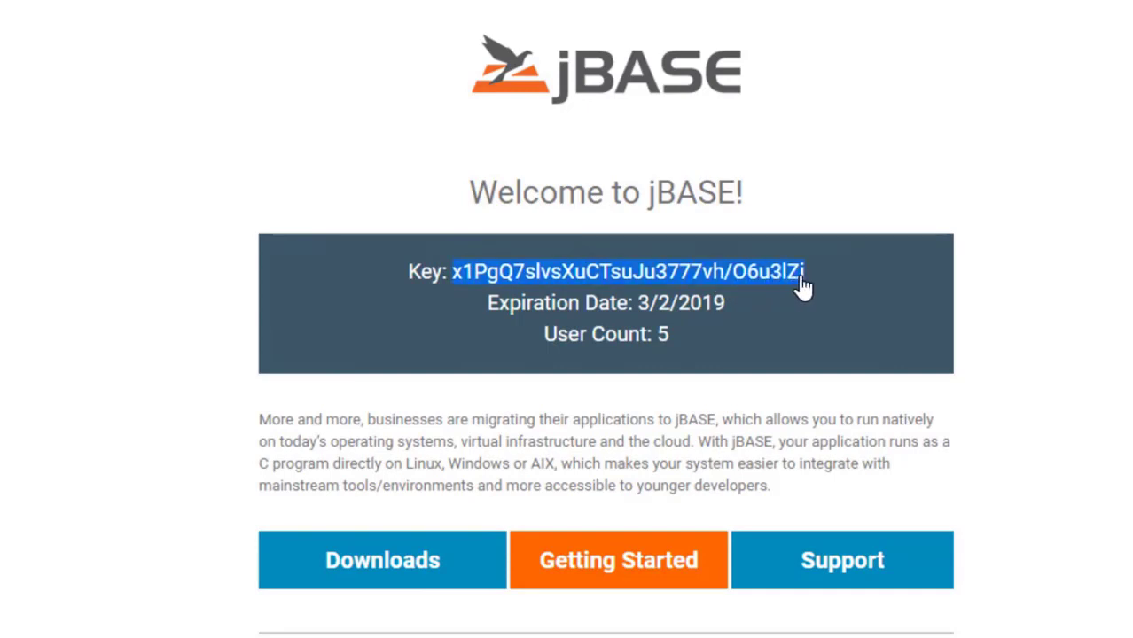
right_click(789, 286)
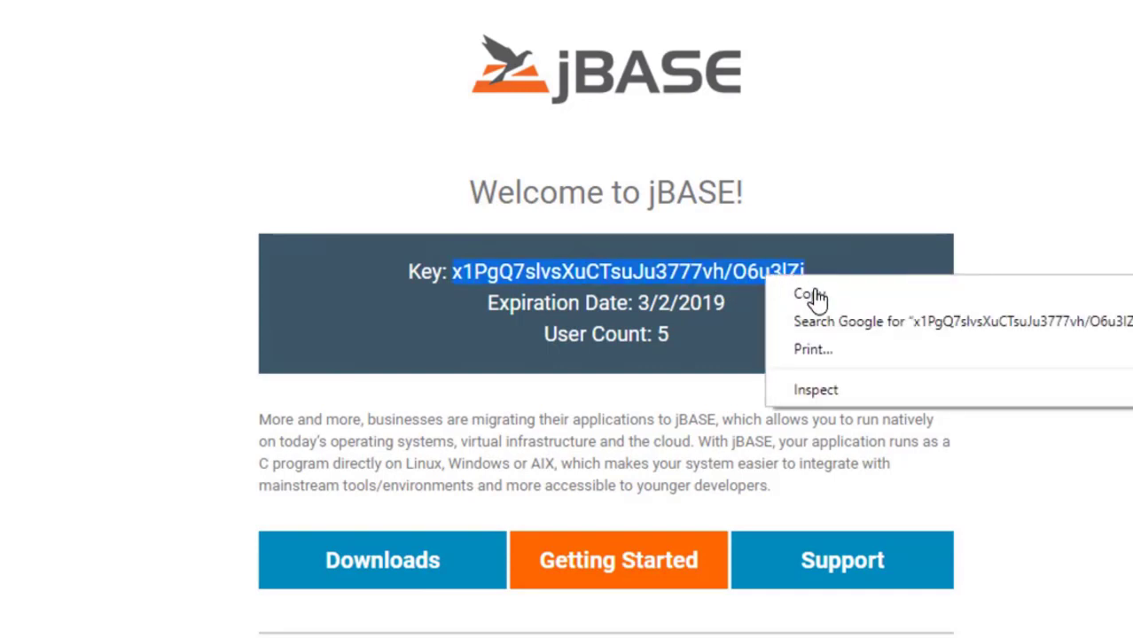
click(813, 298)
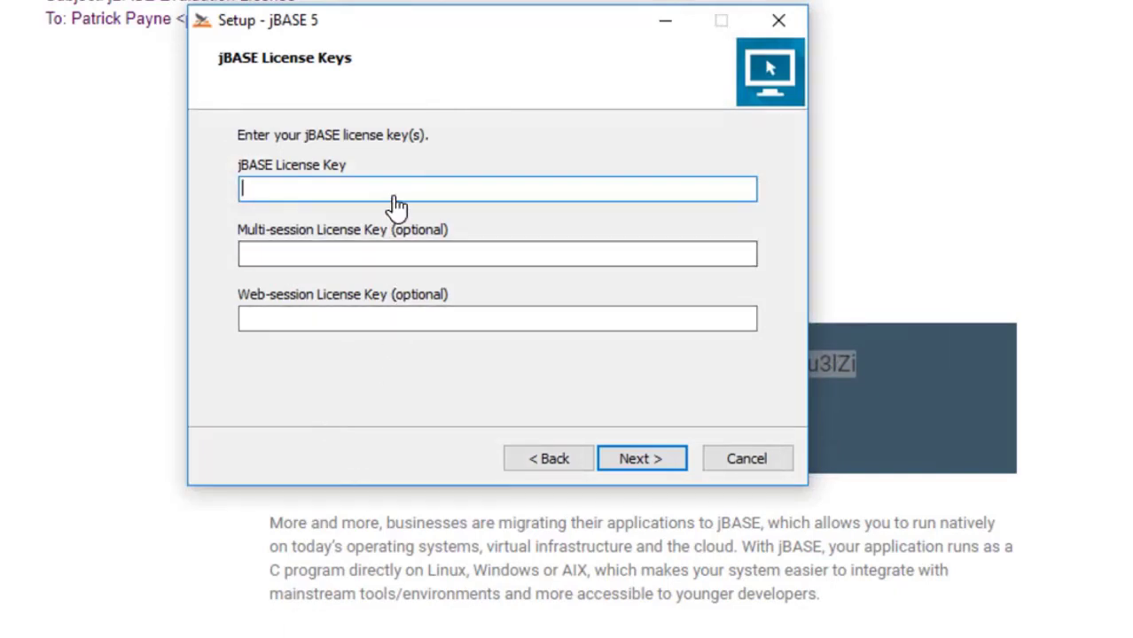
right_click(395, 206)
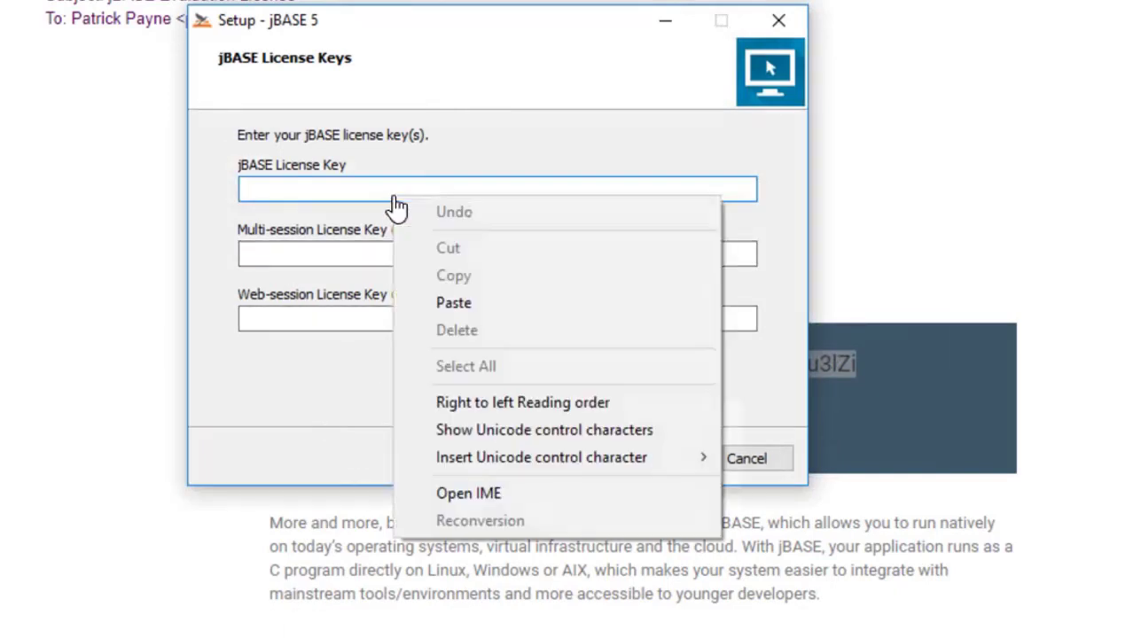
click(453, 304)
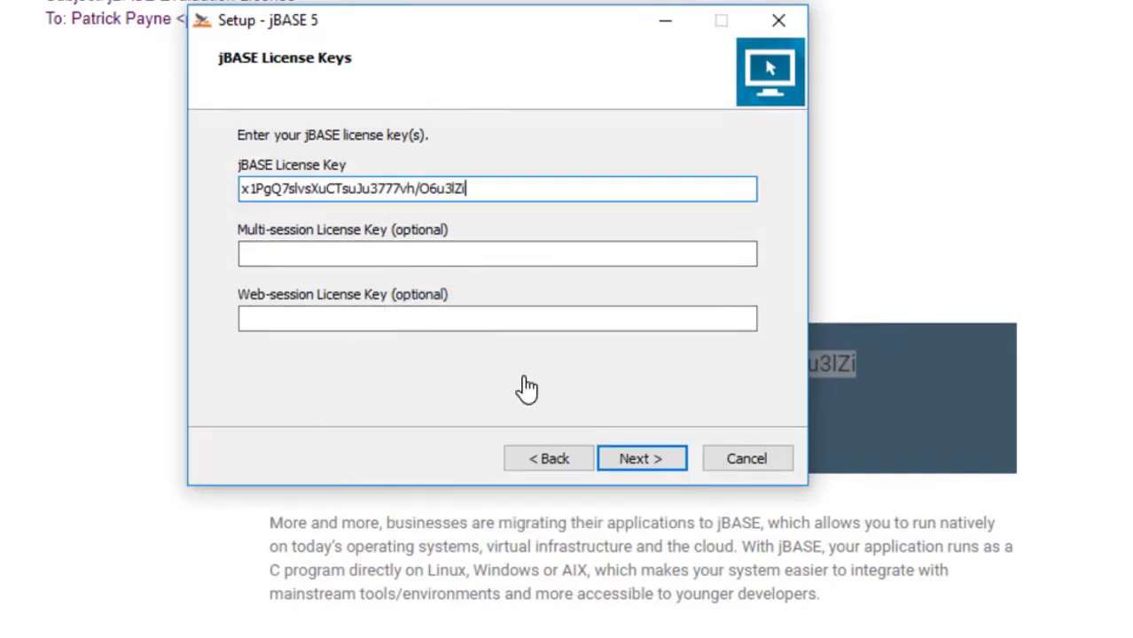
click(657, 467)
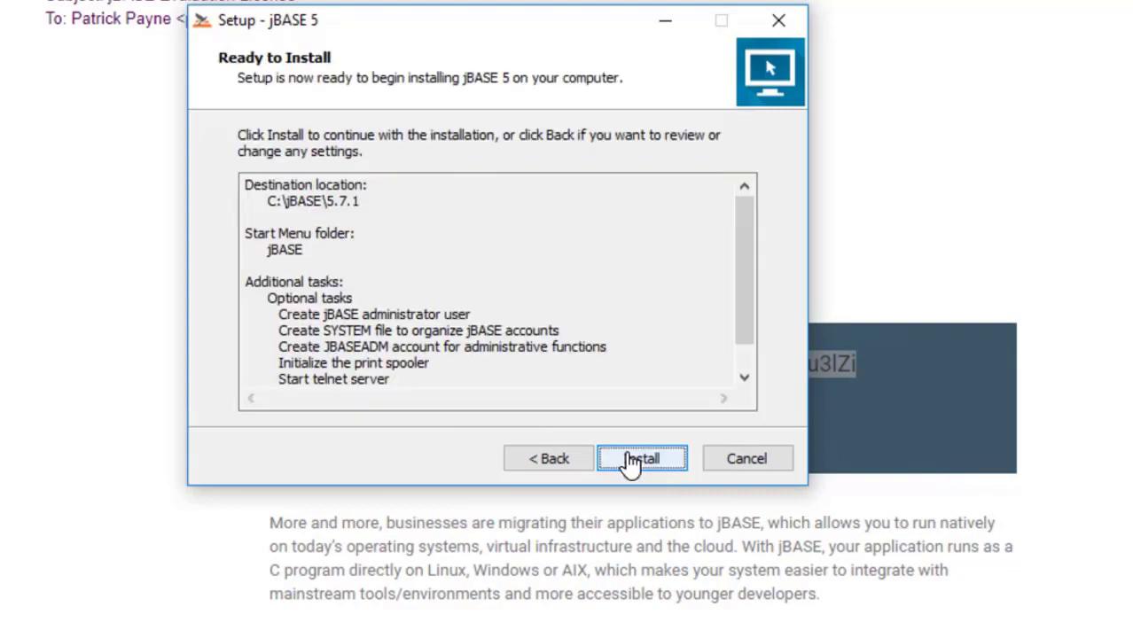
- Run the jBASE 5 installation and continue past the firewall information notice
click(608, 461)
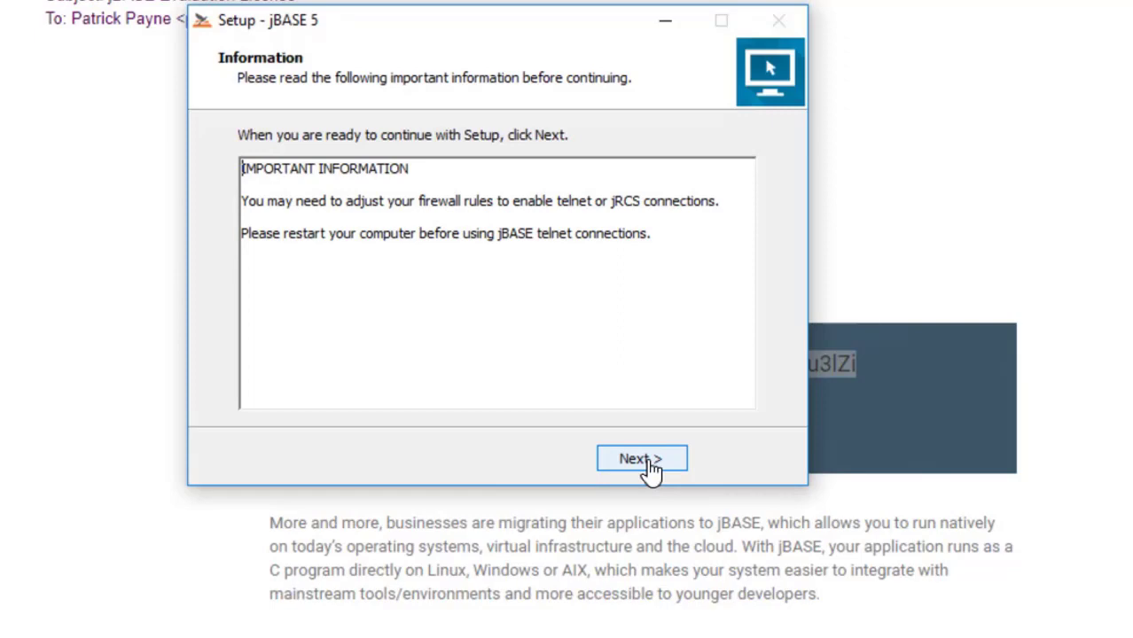
click(652, 461)
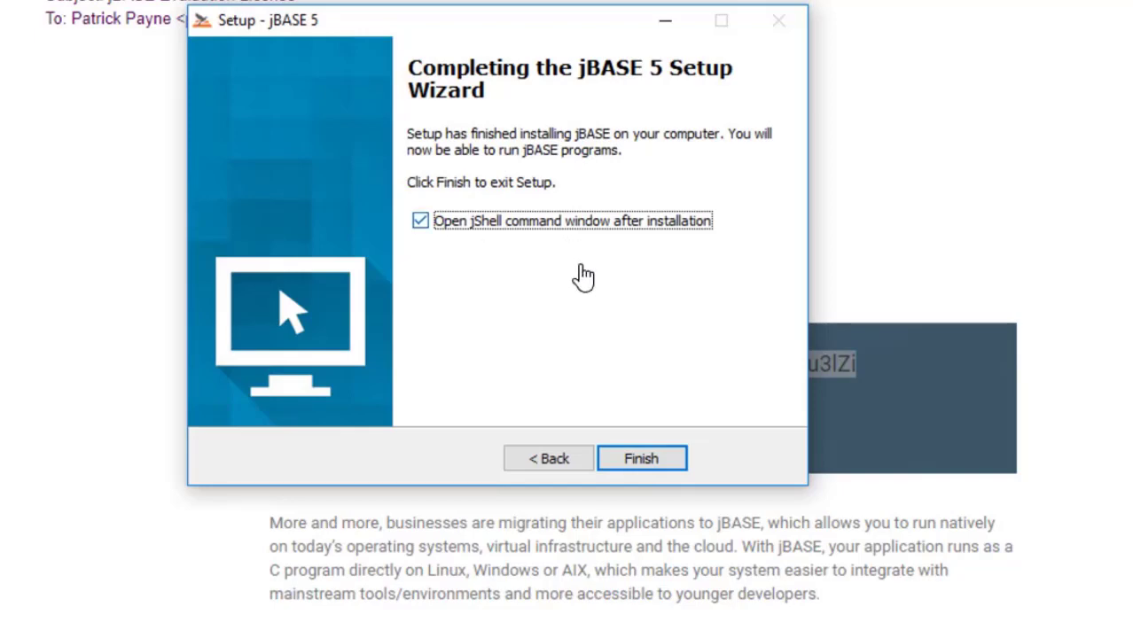
- Finish setup, maximize the jShell console at the JBASEADM prompt, and open its window menu
click(645, 463)
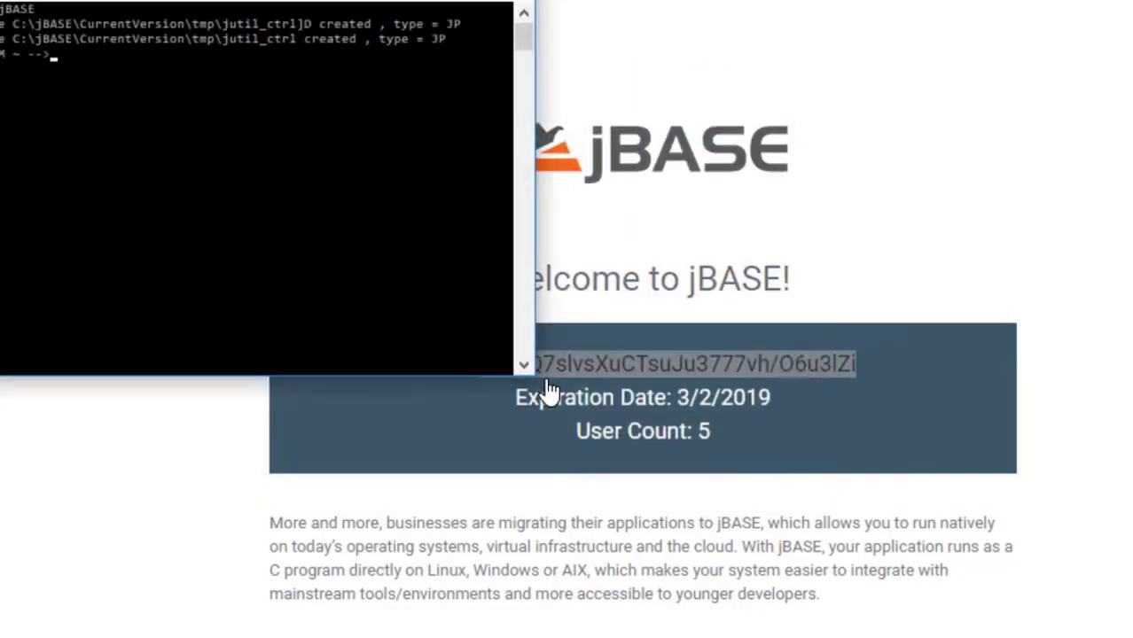
drag(528, 390, 46, 611)
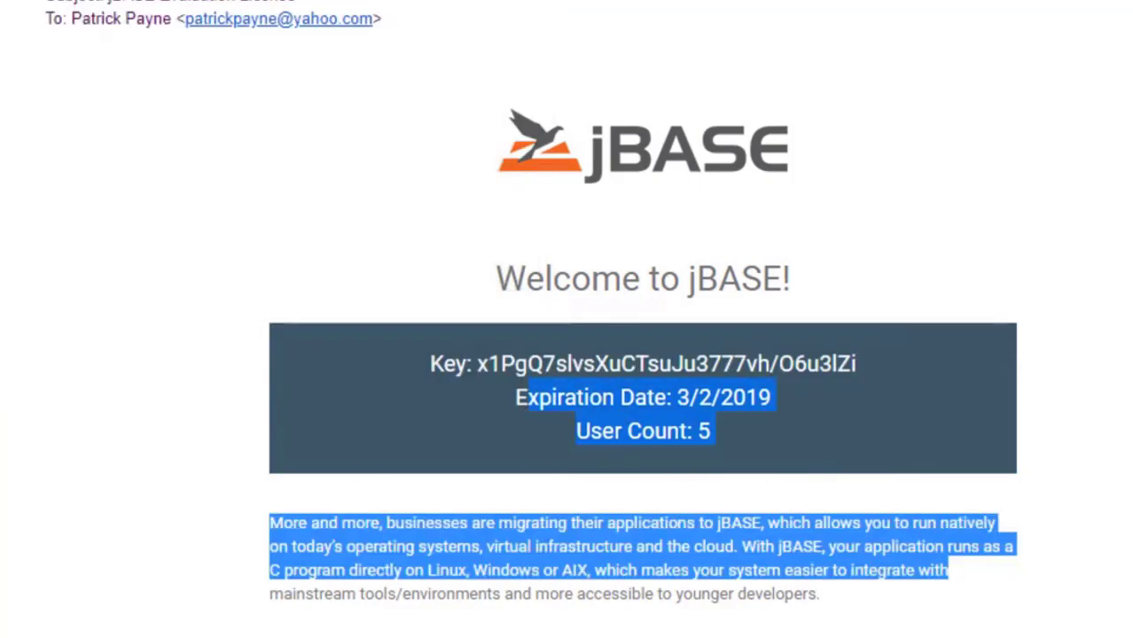
key(alt+Tab)
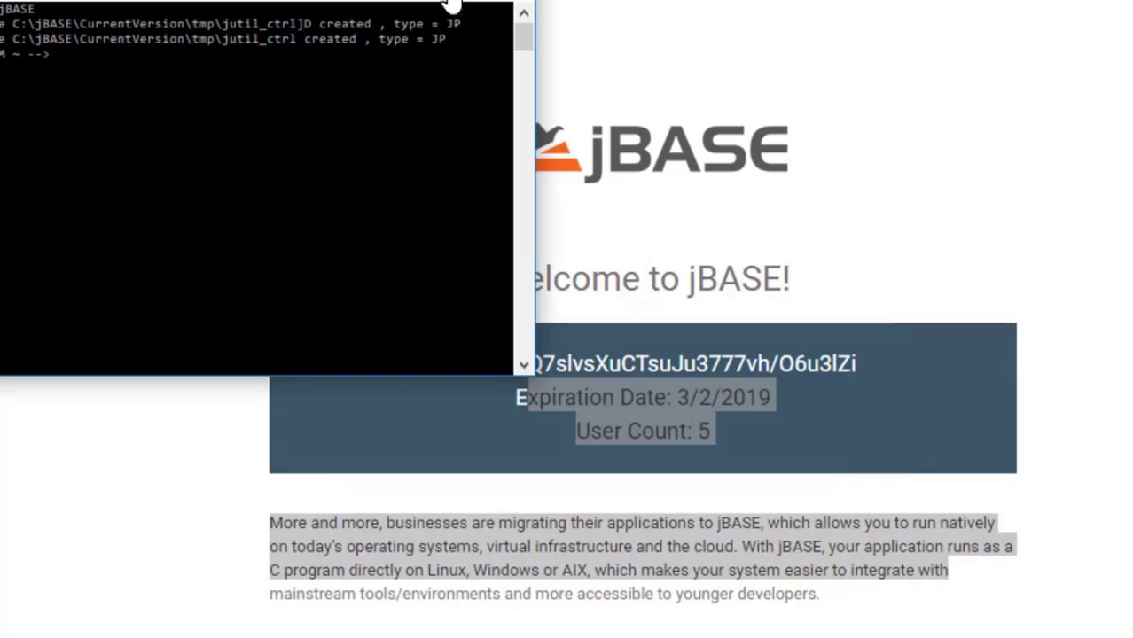
double_click(451, 2)
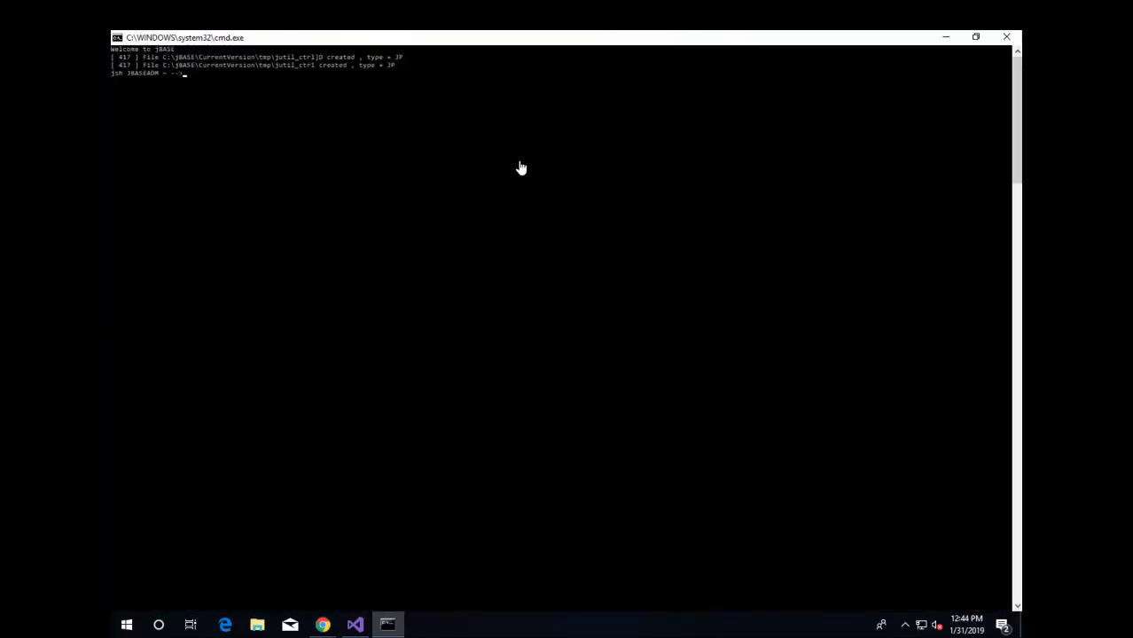
key(Return)
key(Return)
click(117, 40)
mouse_move(186, 151)
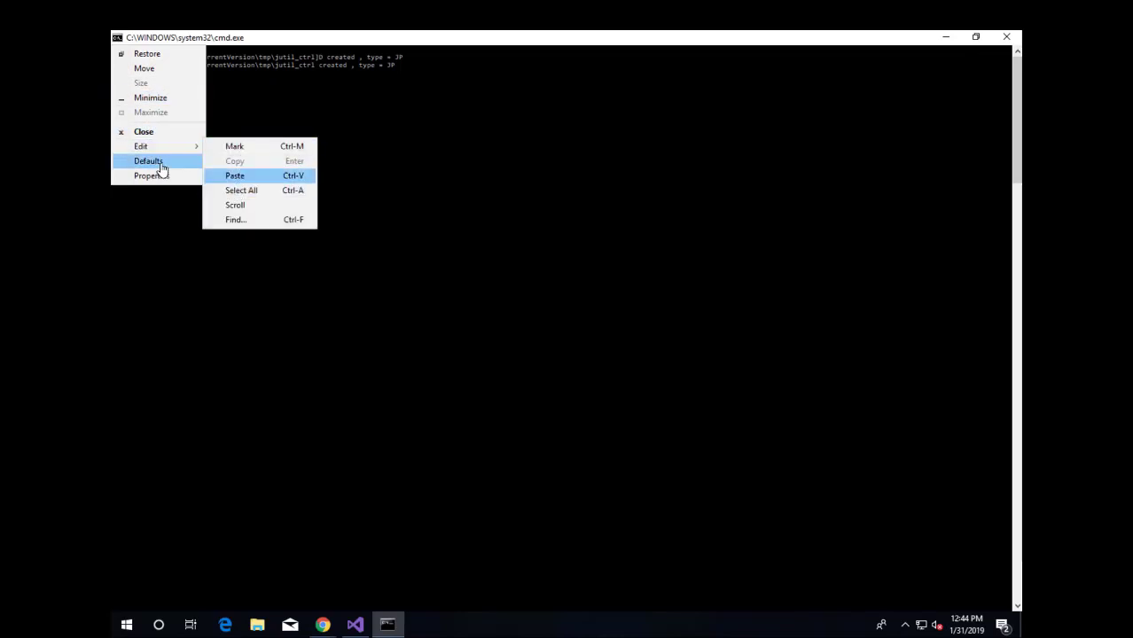
- Enlarge the jShell console font to size 24 in its properties
click(156, 176)
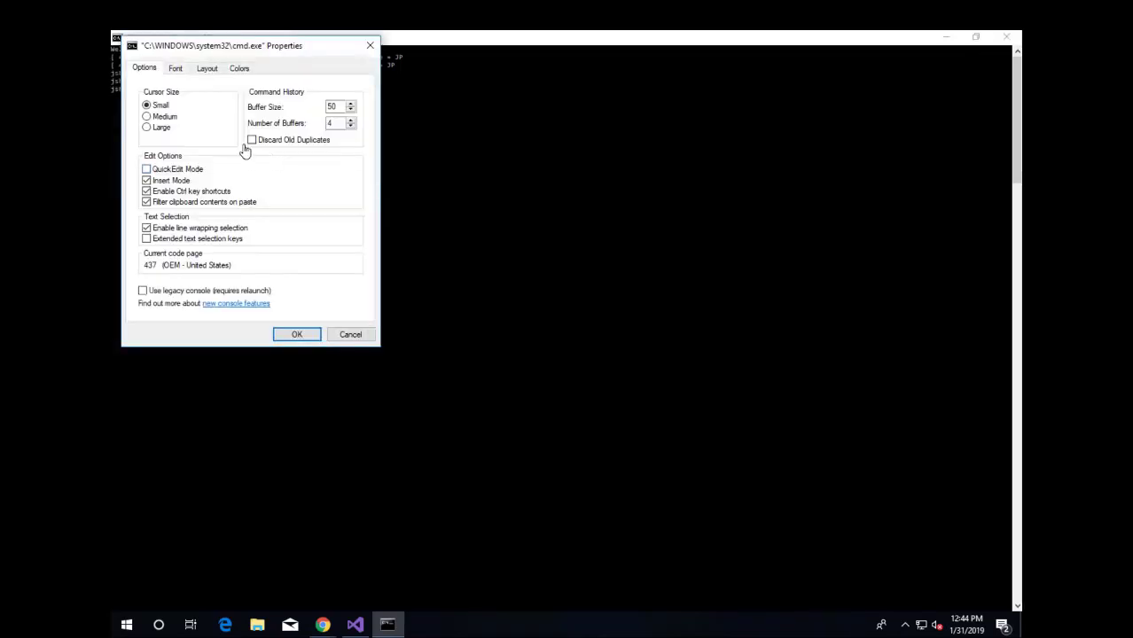
click(184, 79)
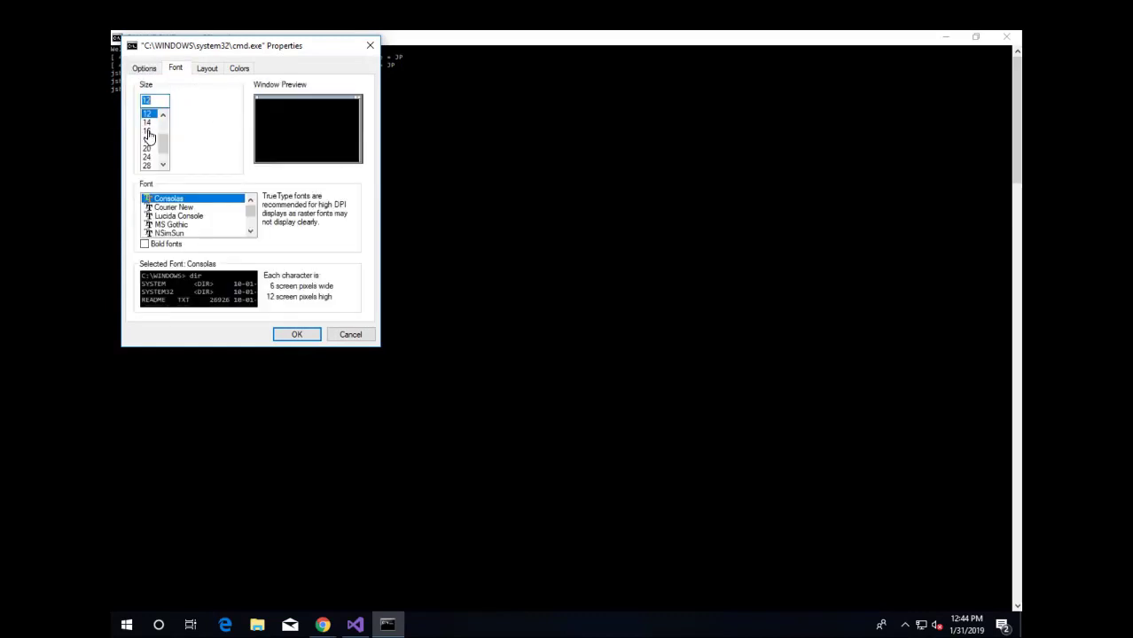
click(147, 158)
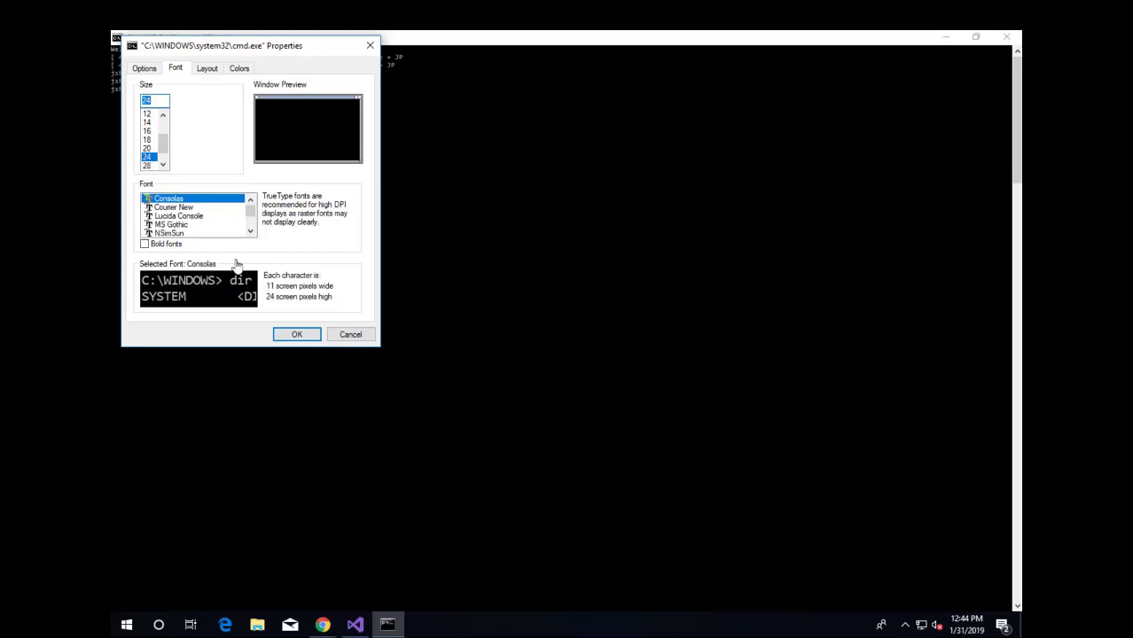
click(295, 337)
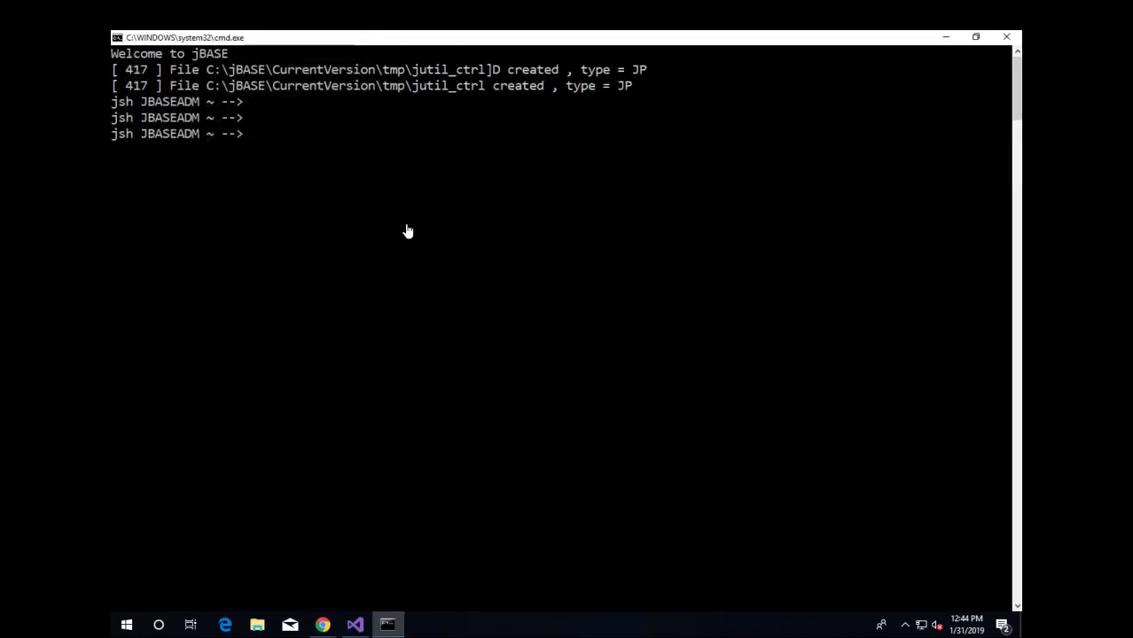
key(Return)
key(Return)
key(Return)
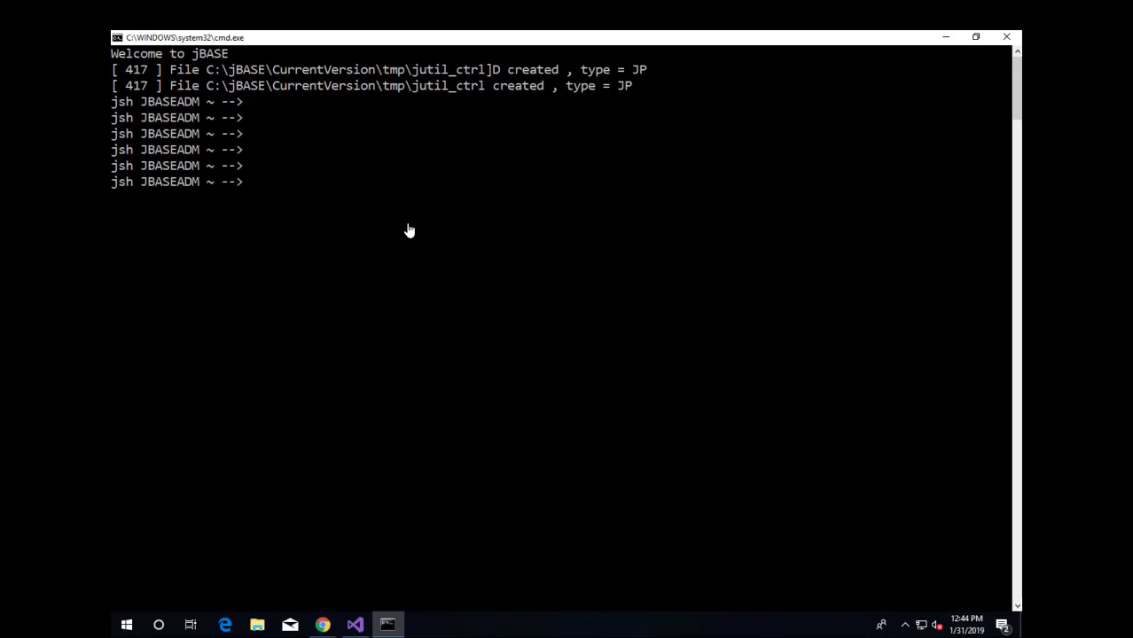
- Run who to confirm the session is 1 JBASEADM
text(who)
key(Return)
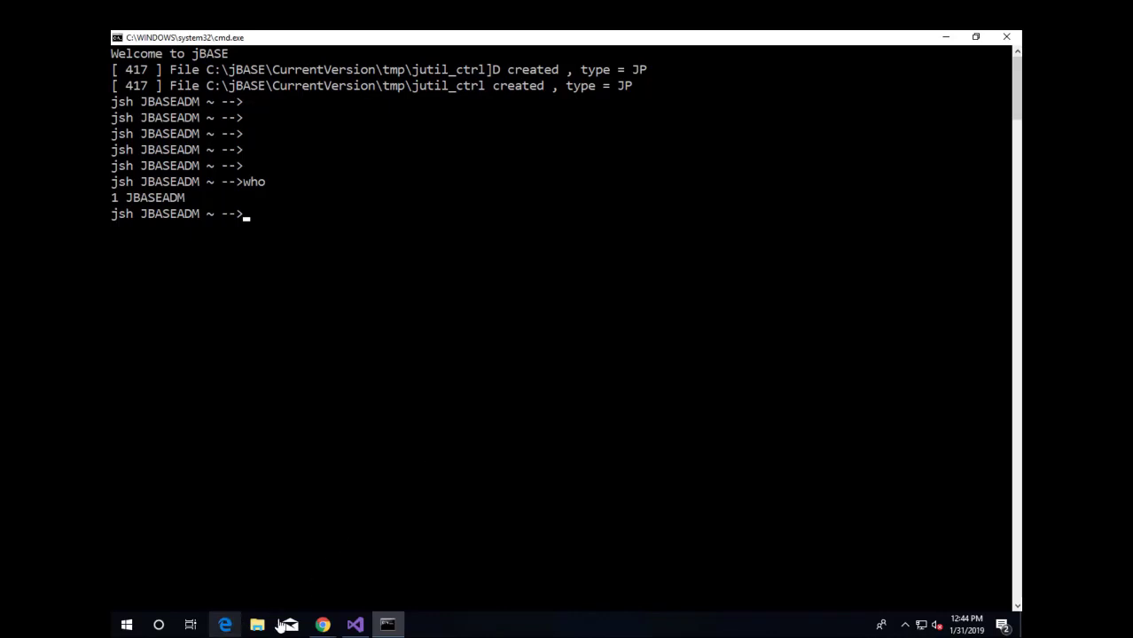
click(127, 626)
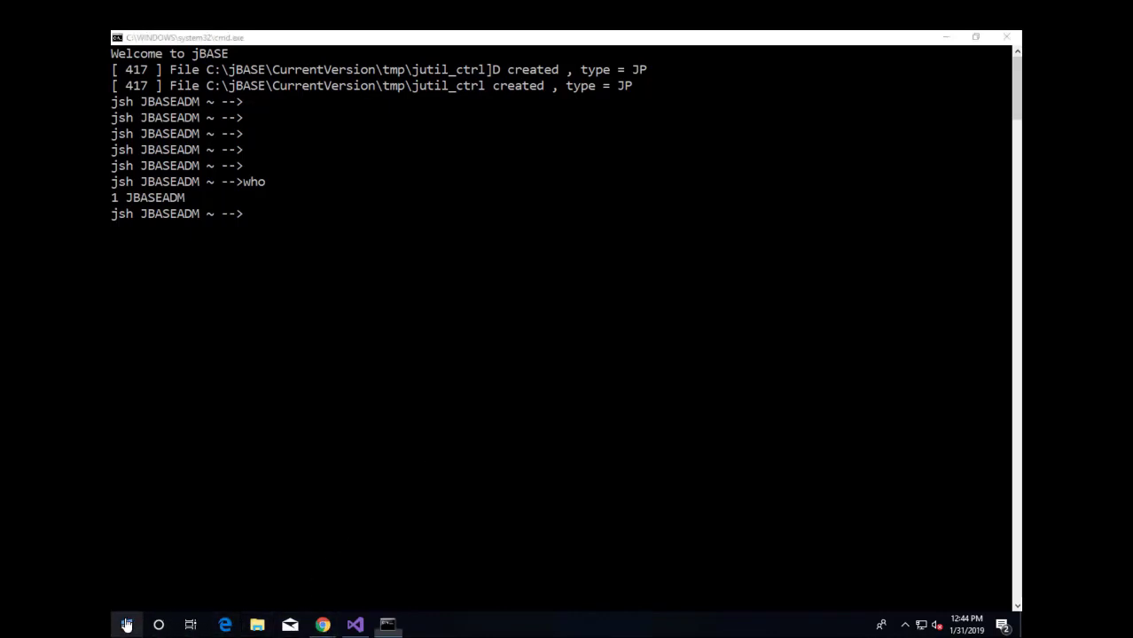
- Open Windows PowerShell and start a jsh session with jb in the JBASEADM account
right_click(126, 626)
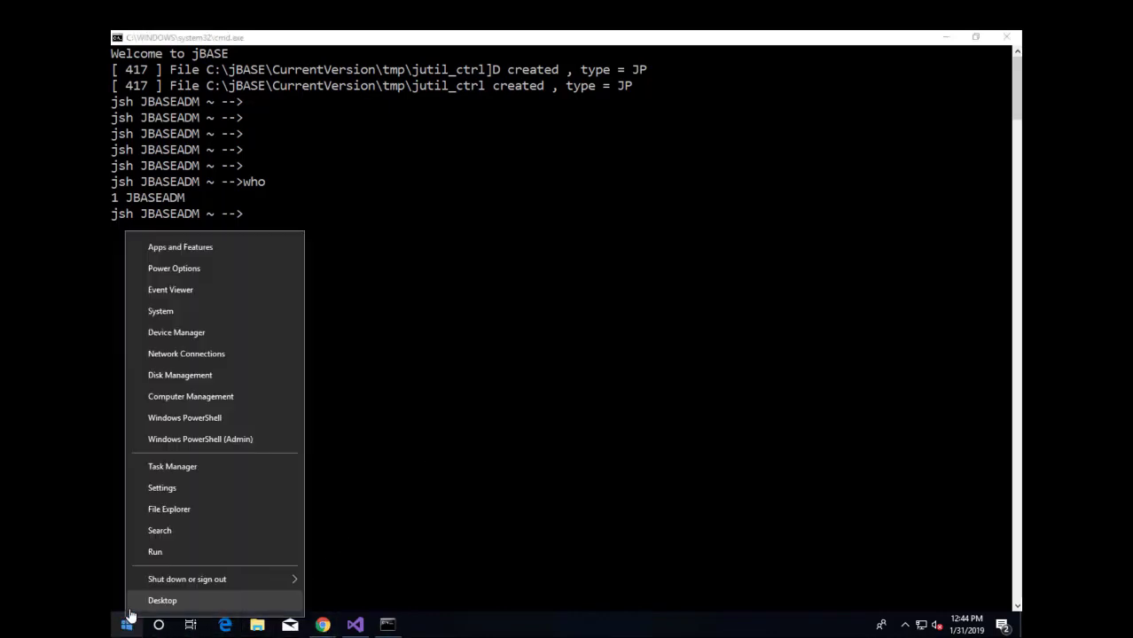
click(234, 420)
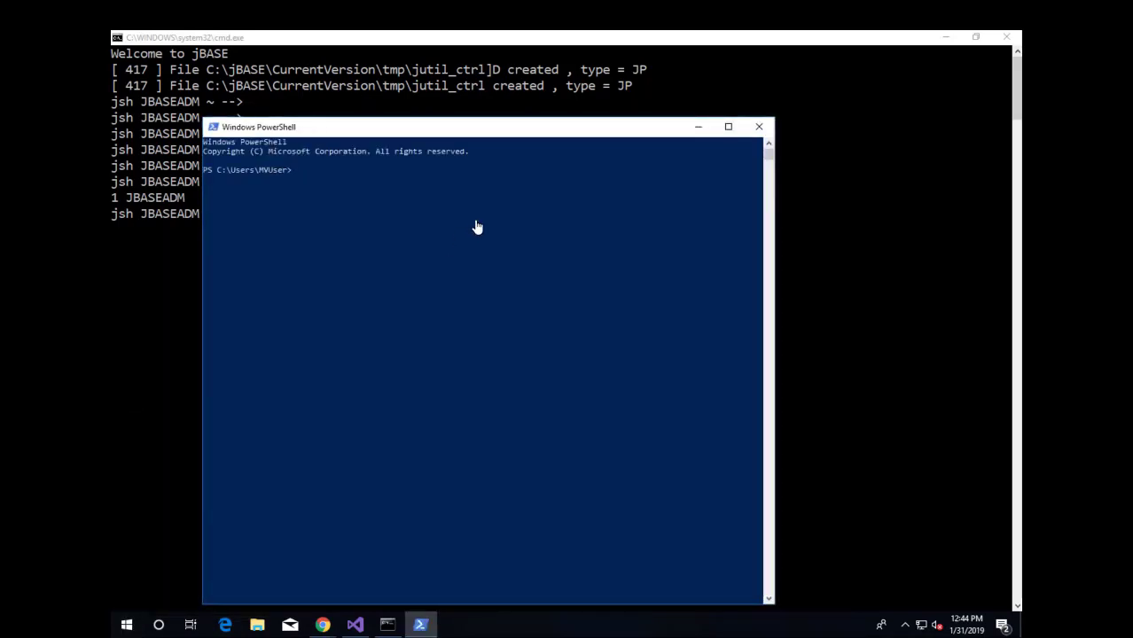
key(Return)
key(Return)
text(jb)
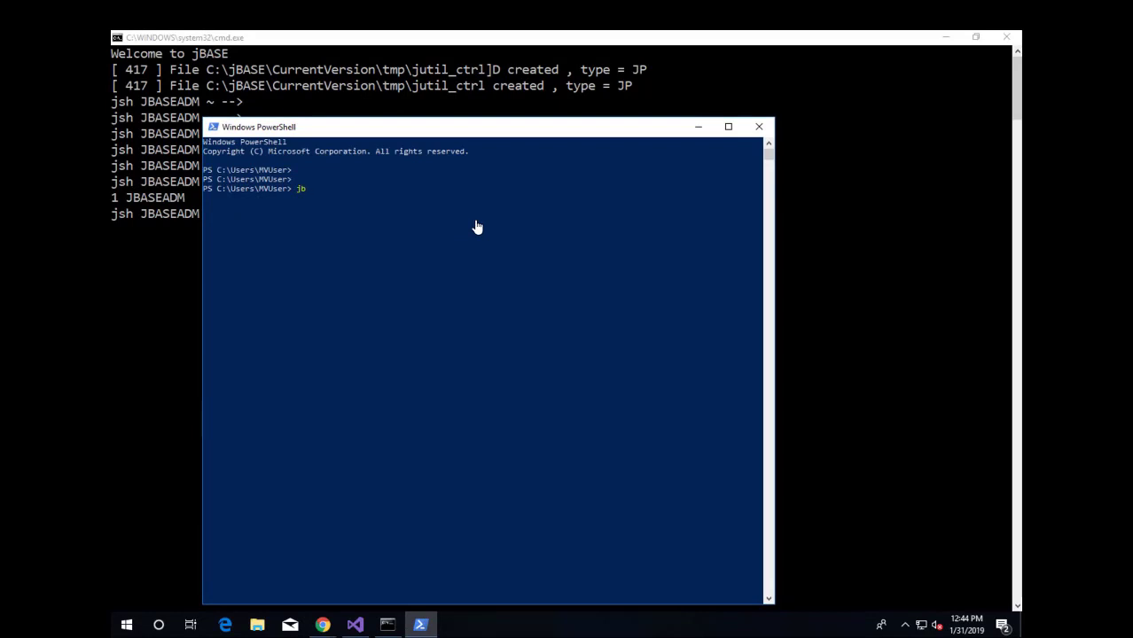
key(Return)
text(JBASEADM)
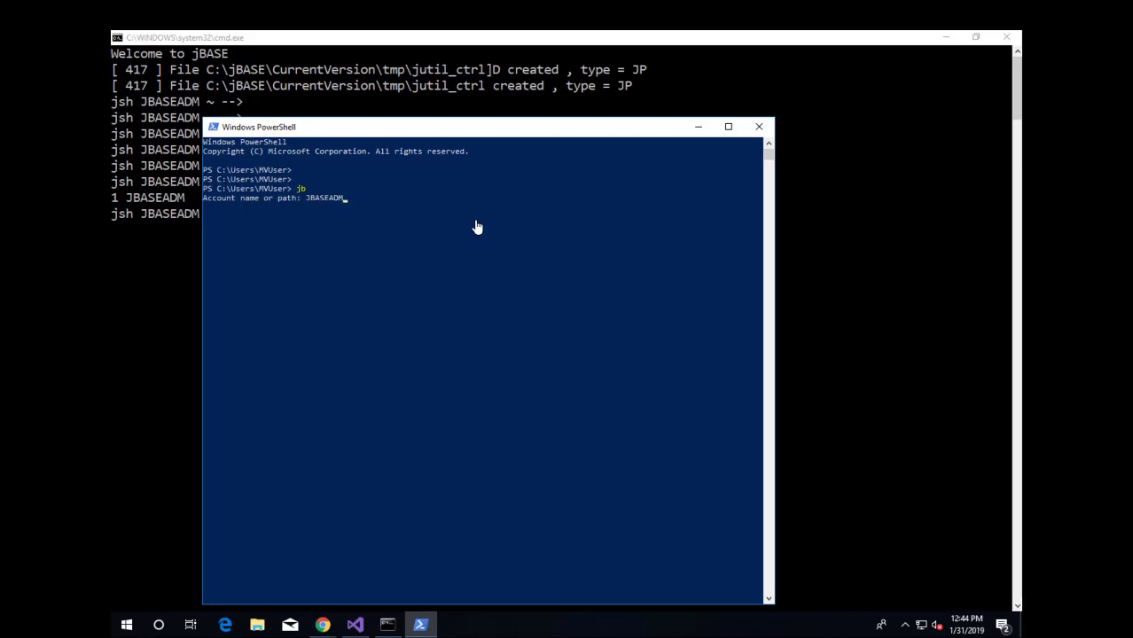
key(Return)
- Run WHO and LISTU to show both sessions on ports 1 and 2
key(Return)
key(Return)
text(WHO)
key(Return)
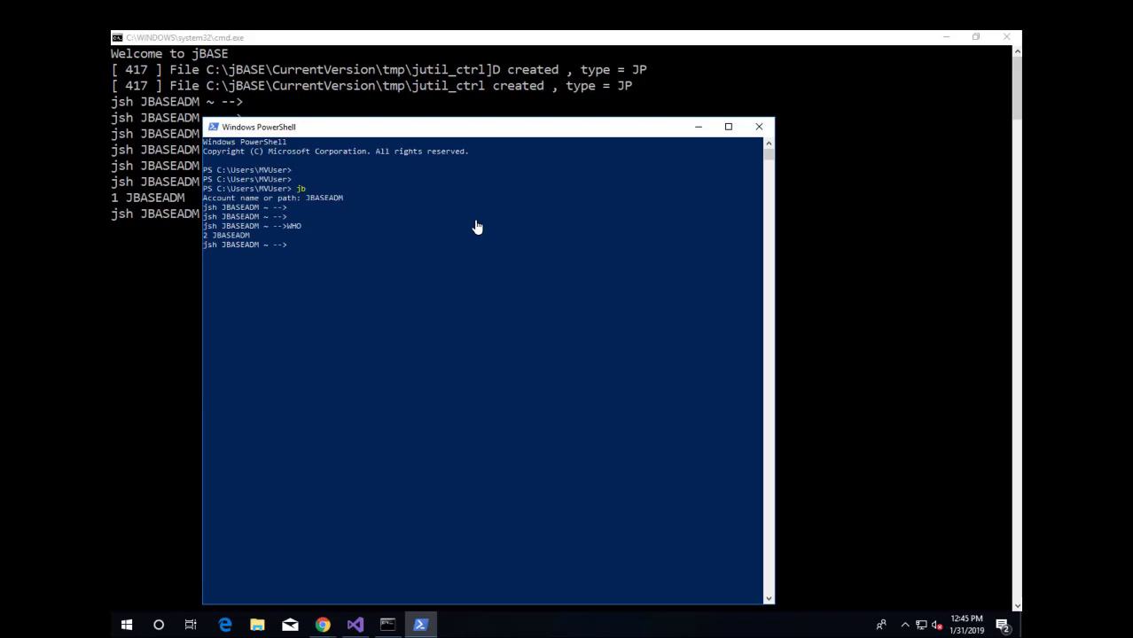
text(LISTU)
key(Return)
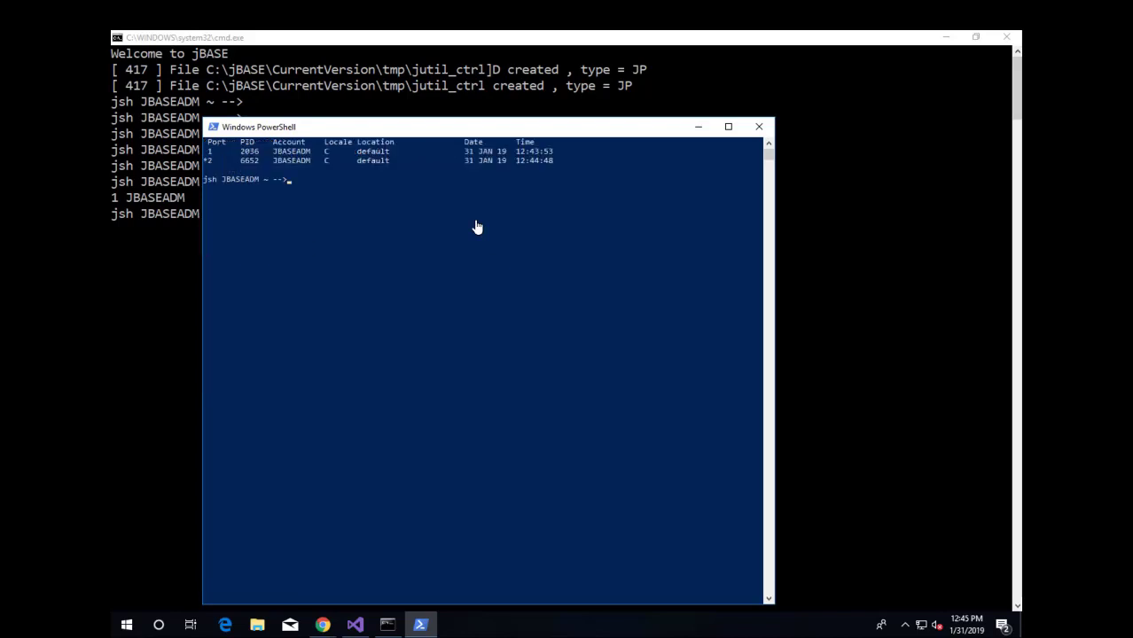
- Run CREATE-ACCOUNT -e d3 TESTD3, then LOGTO TESTD3
key(Return)
key(Return)
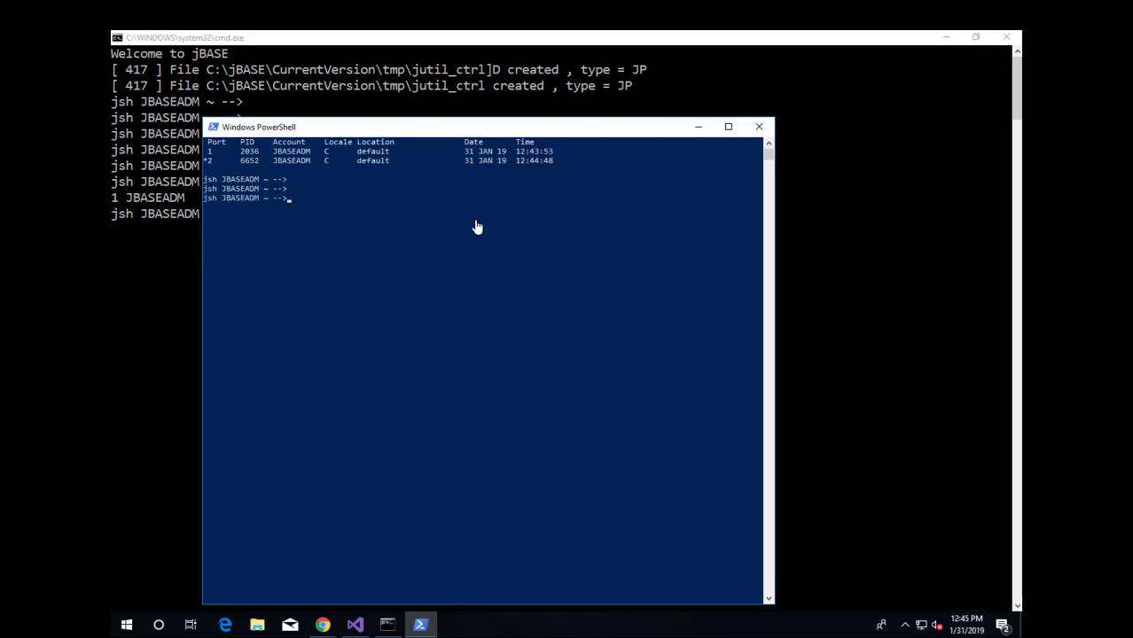
key(Return)
key(Return)
key(Return)
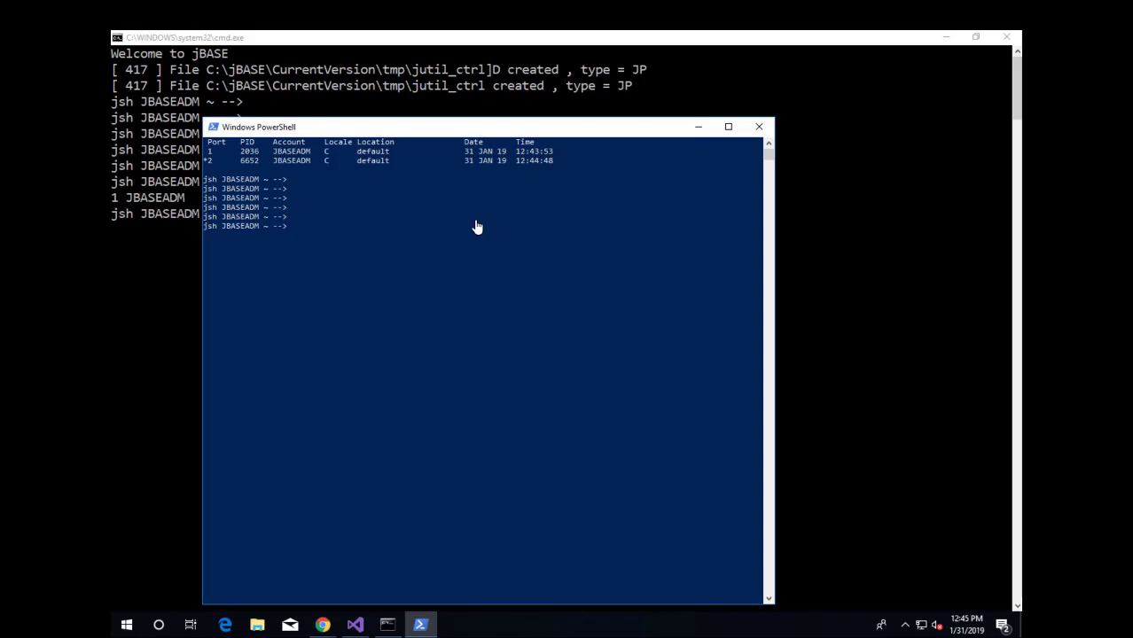
text(CREATE-ACCOUNT -e d3 TESTD3)
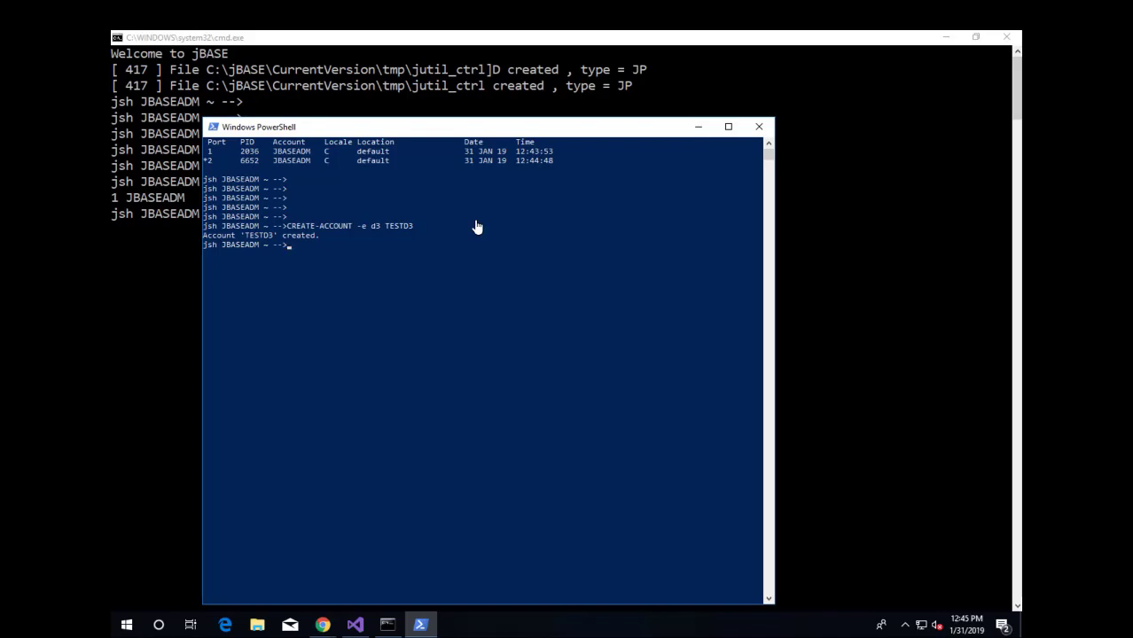
text(LOGTO TESTD3)
key(Return)
- Run WHO, LIST MD, and LIST MD = "[UNIQUE]" in TESTD3, finding 1 record
text(WHO)
key(Return)
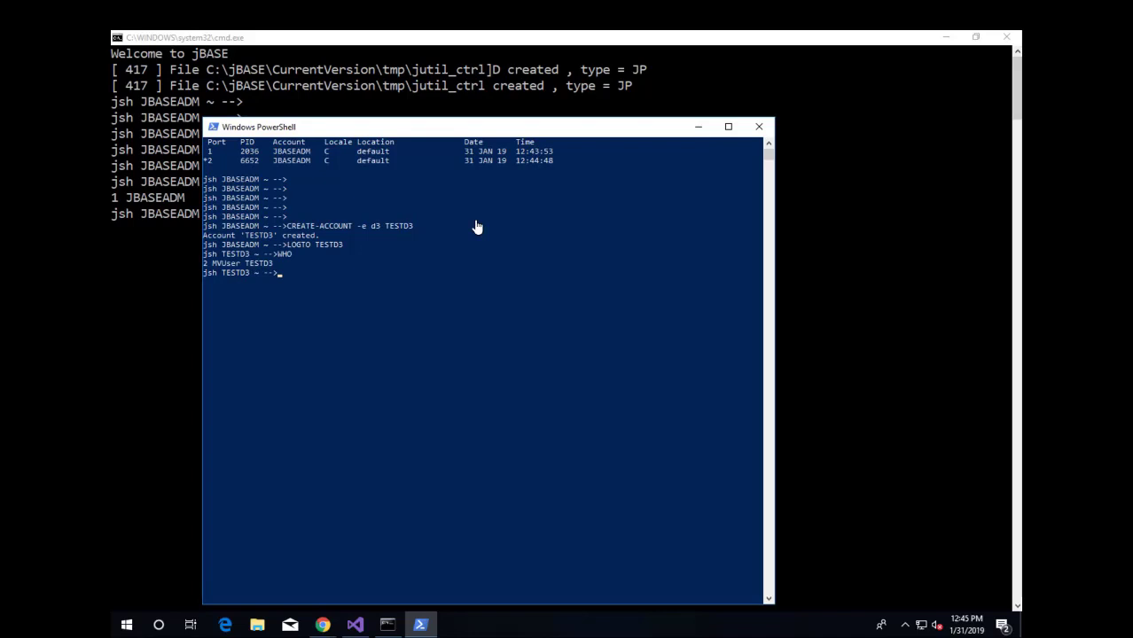
text(LIST MD)
key(Return)
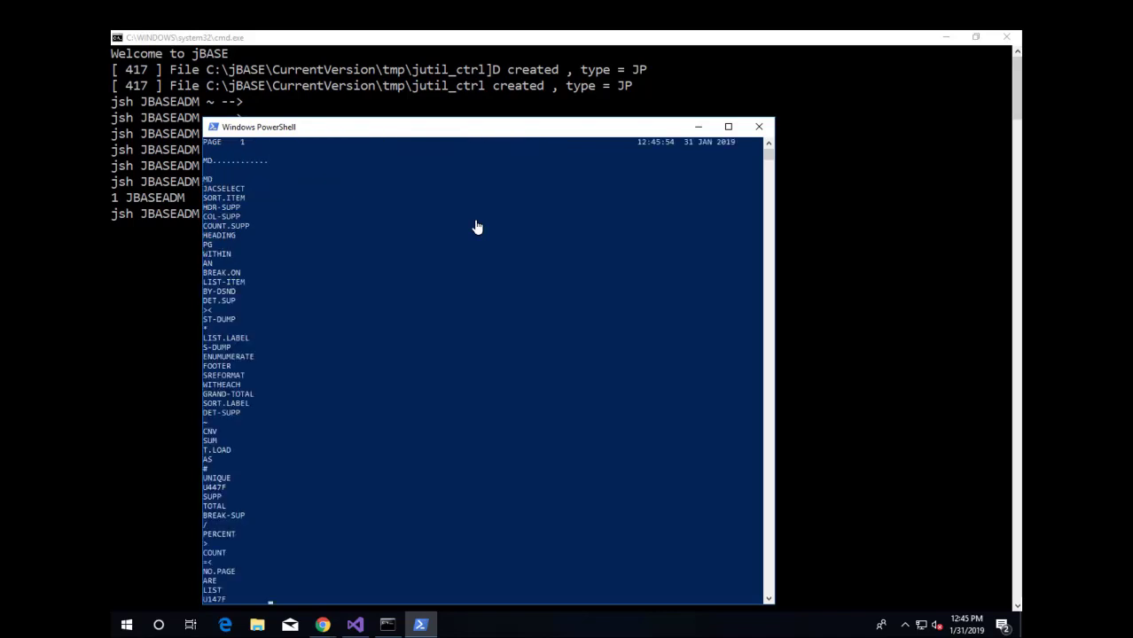
text(LIST MD)
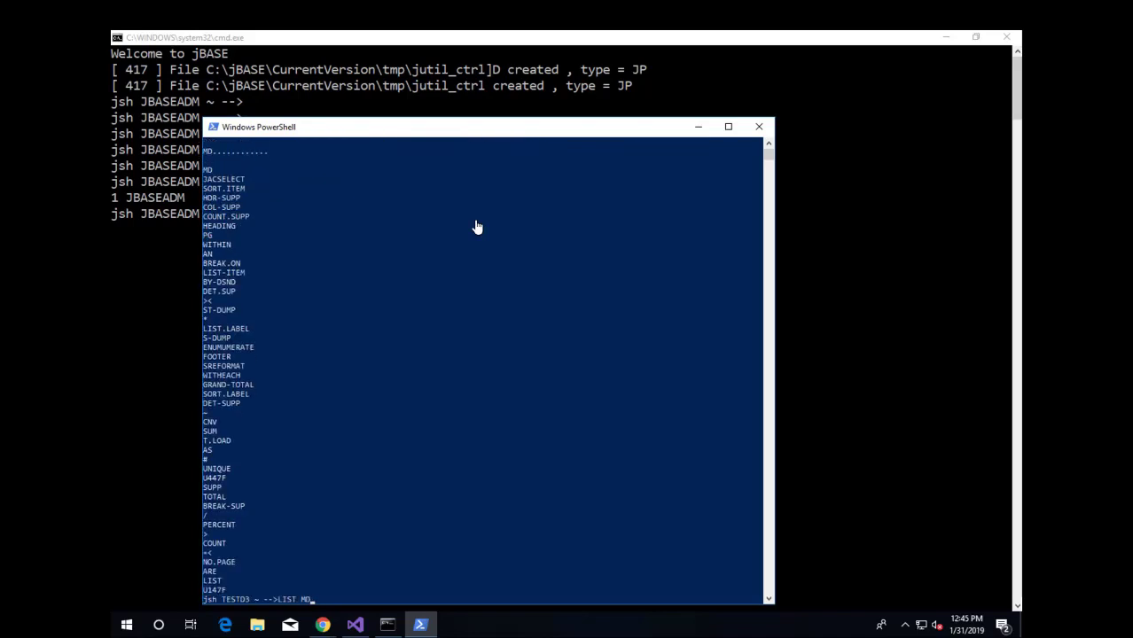
text( = "[UNIQUE]")
key(Return)
- Repeat the search as LIST MD = "[unique]", then LOGTO JBASEADM
text(LIST MD)
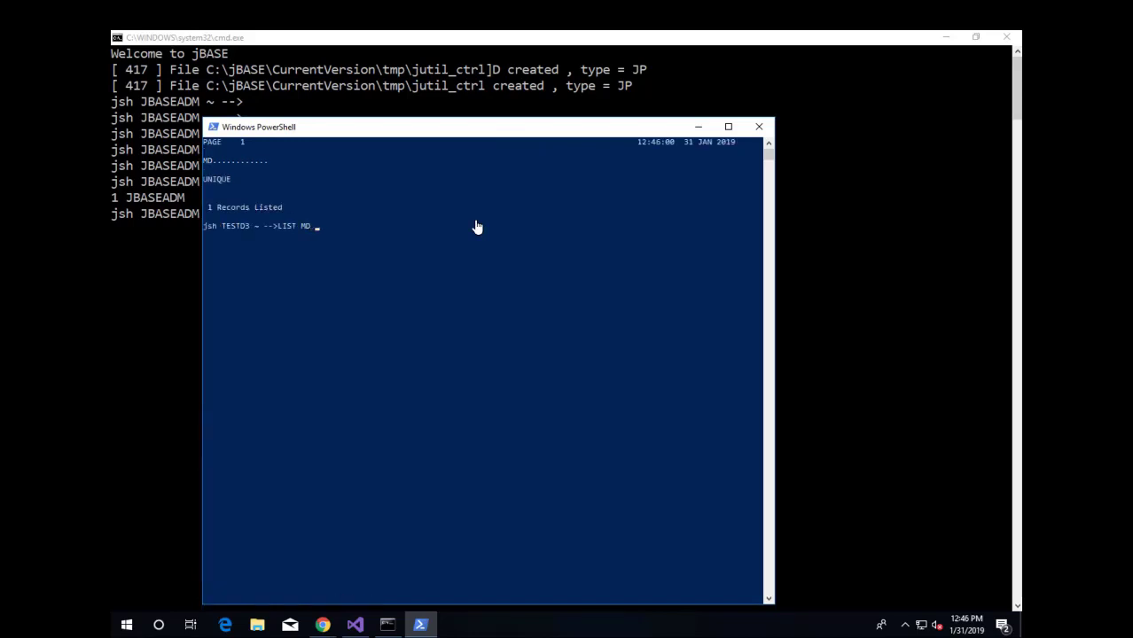
text( = "[unique]")
key(Return)
text(LOGTO JBASEADM)
key(Return)
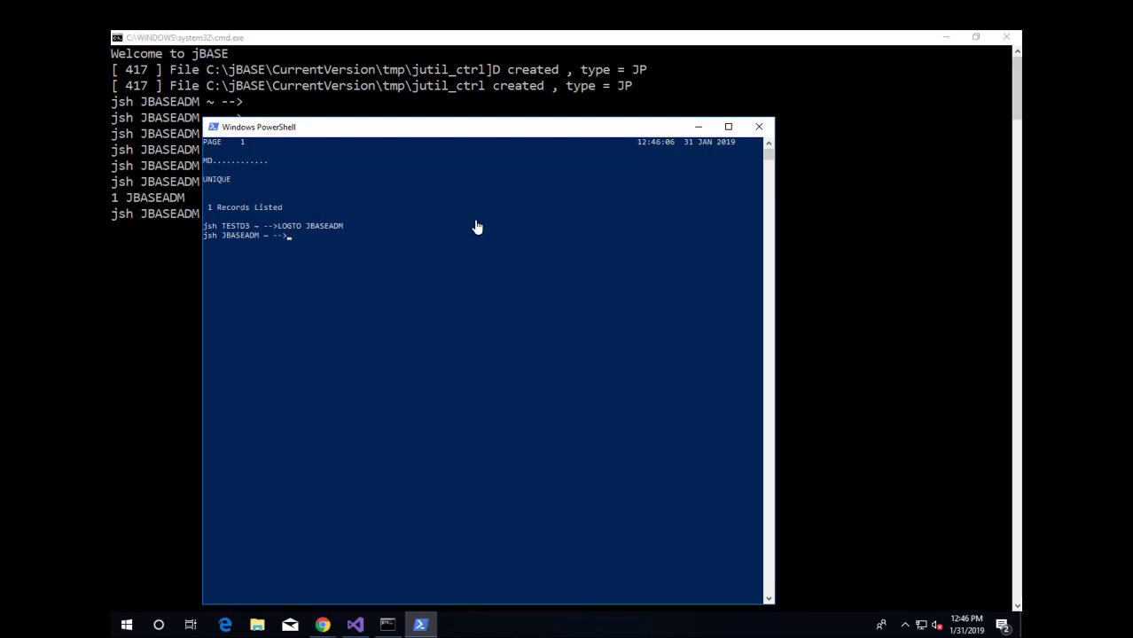
- Run JDIAG, then rerun the LIST MD searches for "[UNIQUE]" and "[unique]" from history
text(JDIAG)
key(Return)
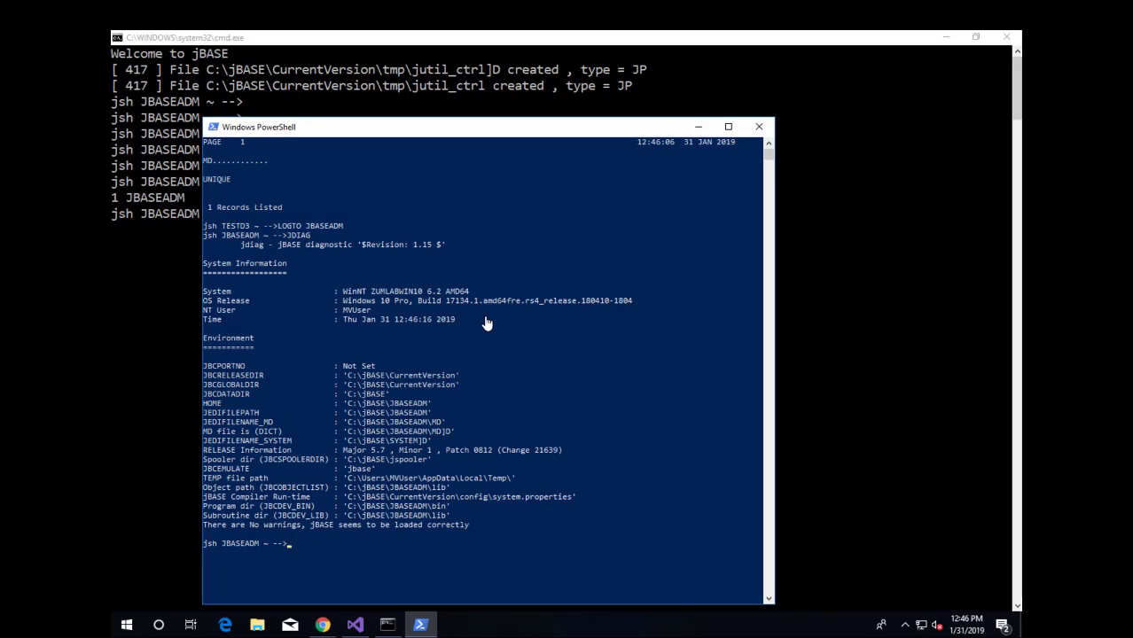
key(Up)
key(Up)
key(Up)
key(Up)
key(Return)
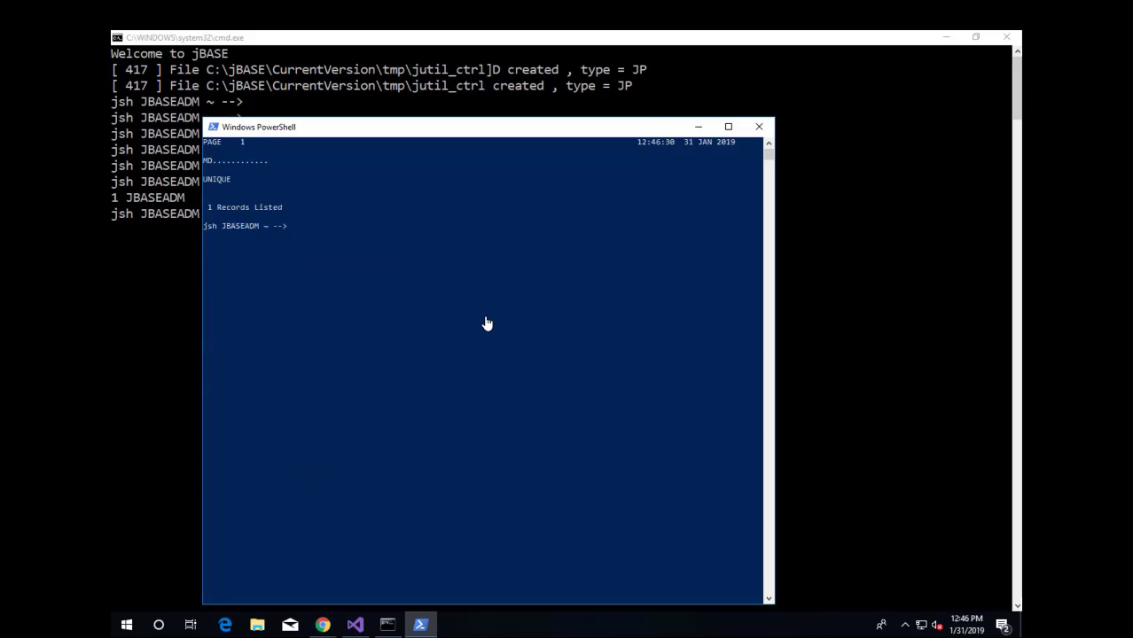
key(Up)
key(Up)
key(Down)
key(Return)
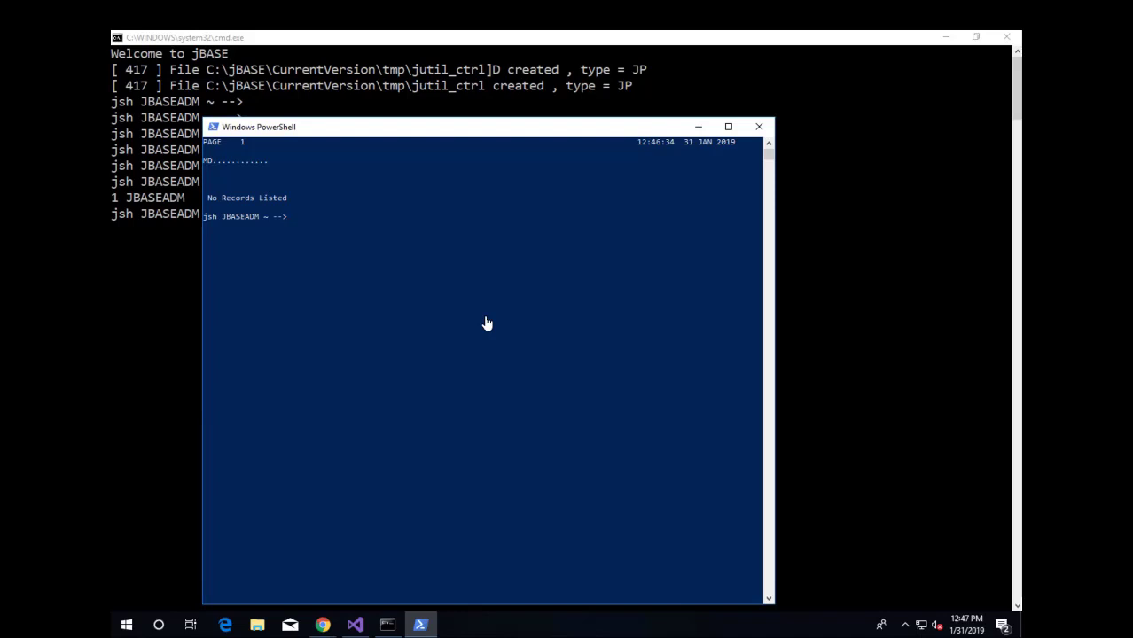
- LOGTO TESTD3, run CREATE-FILE BP TYPE=UD, and open record HELLO with ED BP HELLO
text(LOGTO TESTD3)
key(Return)
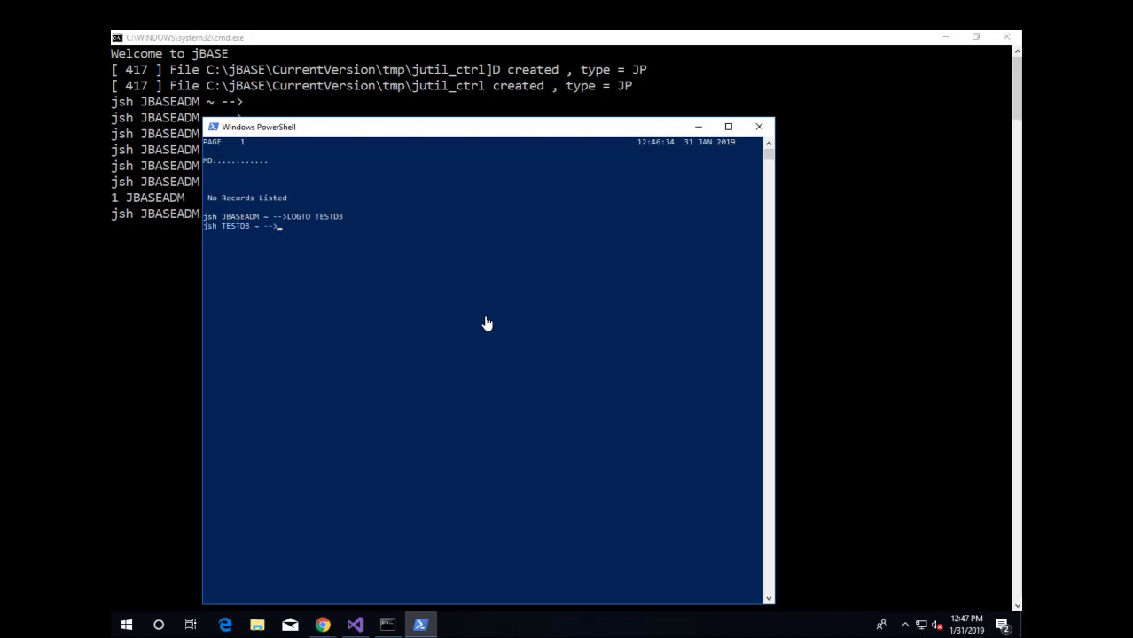
text(CREATE-FILE BP TYPE=UD)
key(Return)
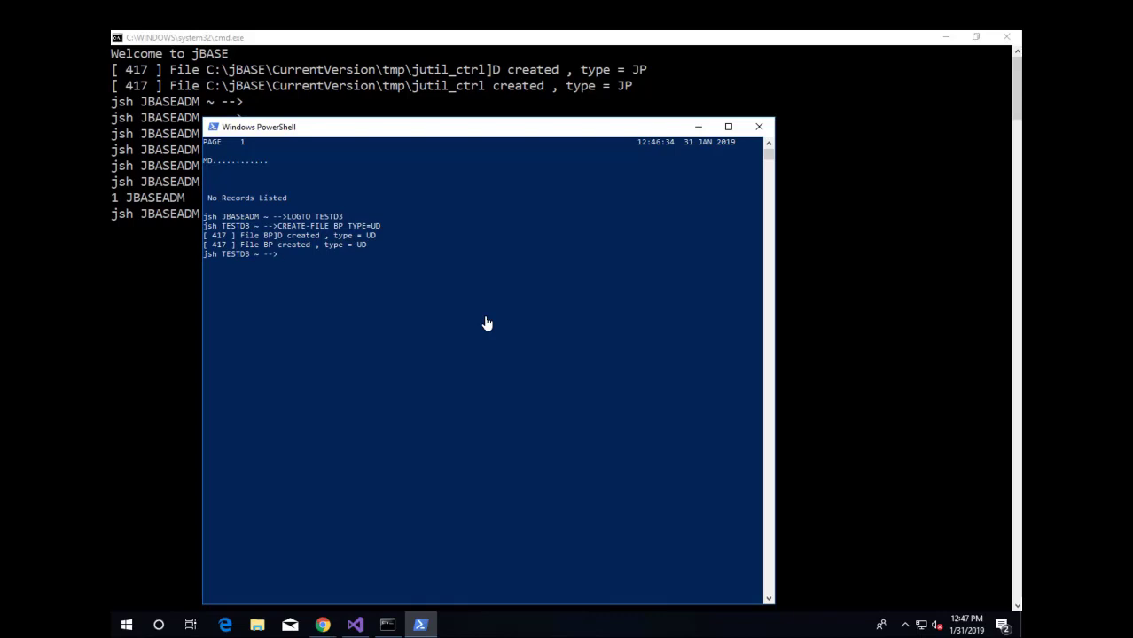
text(ED BP HELLO)
key(Return)
text(I)
key(Return)
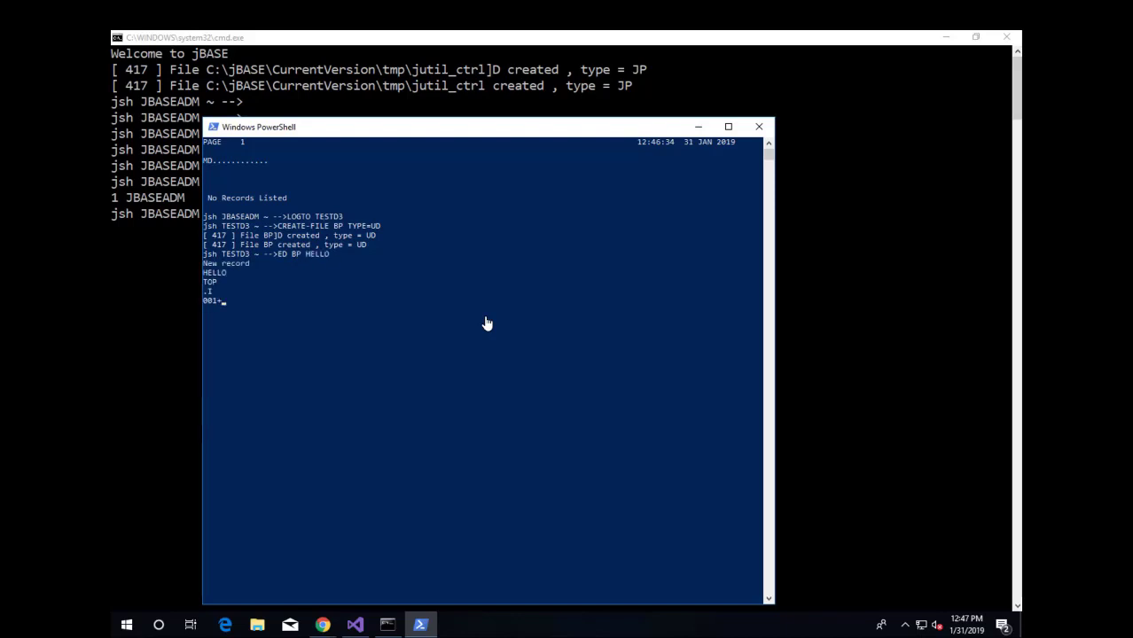
text(print "HELLO ":@USER.NO)
key(Return)
key(Return)
text(fi)
- Compile with BASIC BP HELLO, catalog with CATALOG BP HELLO, then enter HELLO
key(Return)
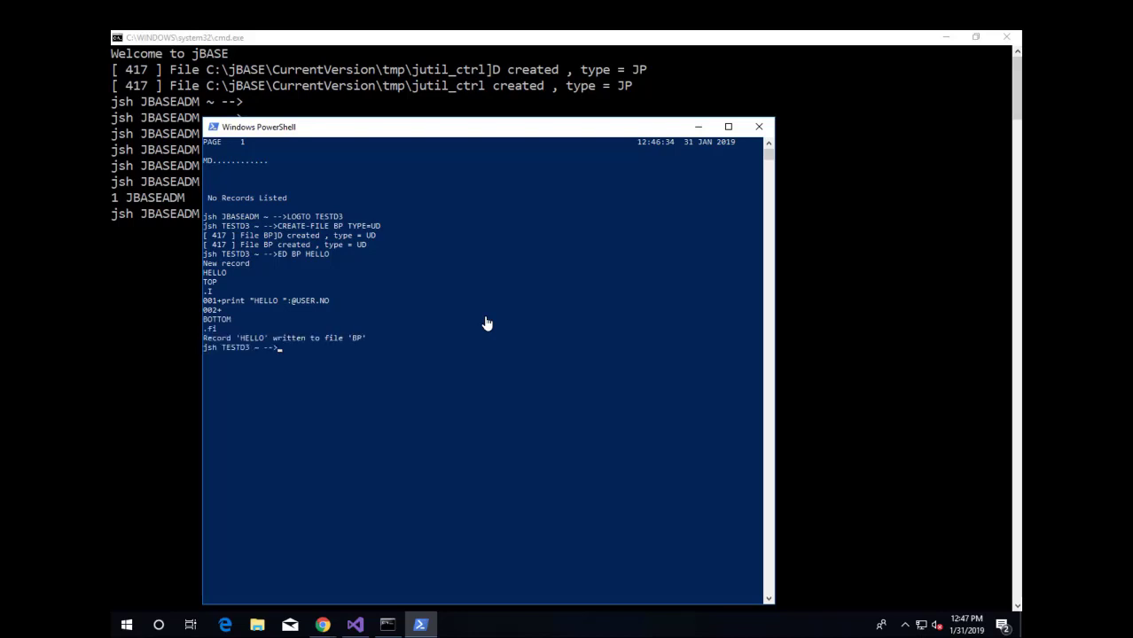
text(BASIC BP HELLO)
key(Return)
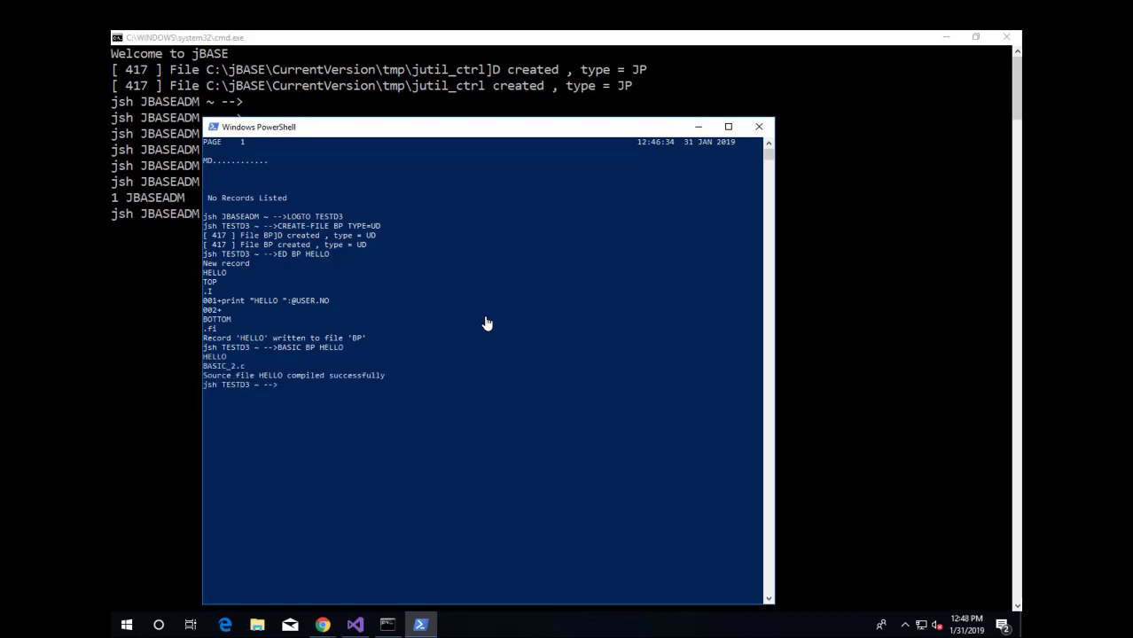
text(CATALOG BP HELLO)
key(Return)
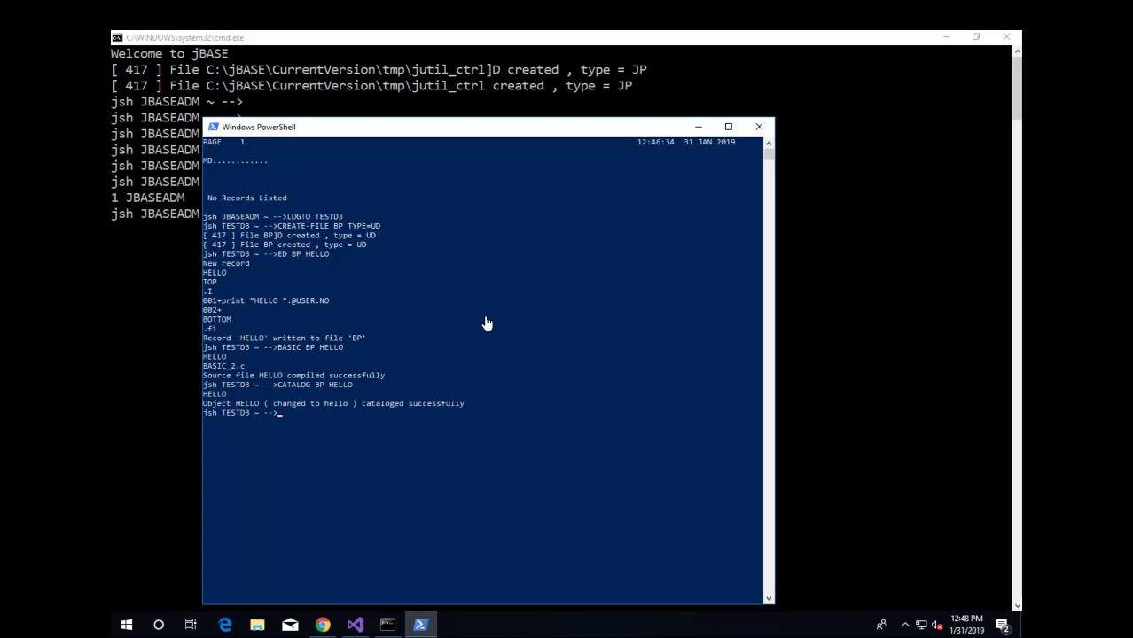
text(HELLO)
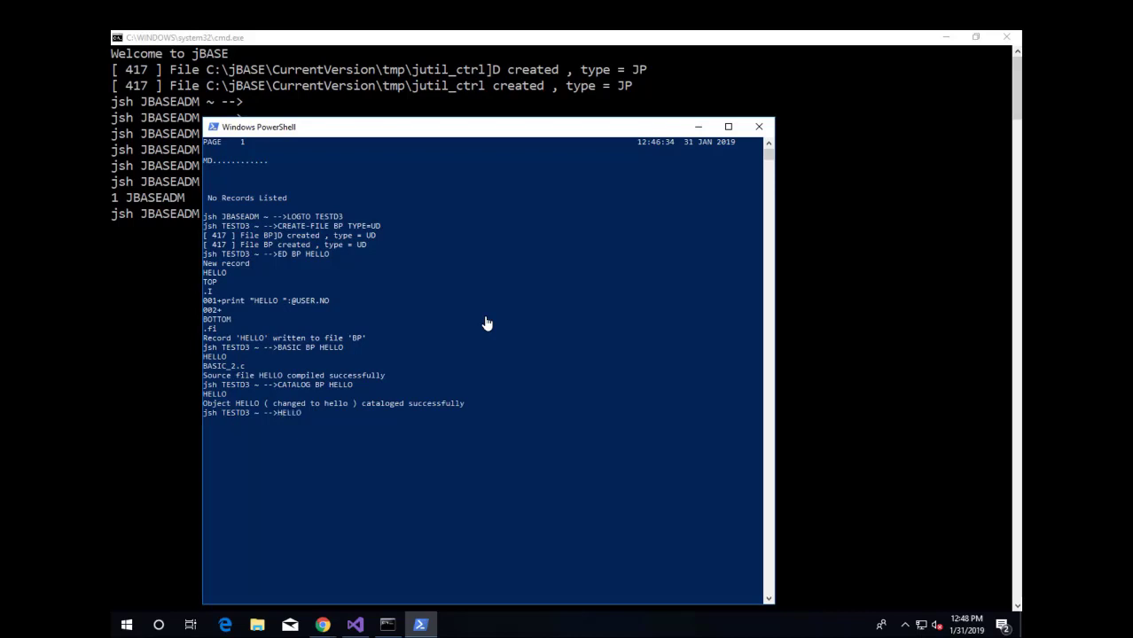